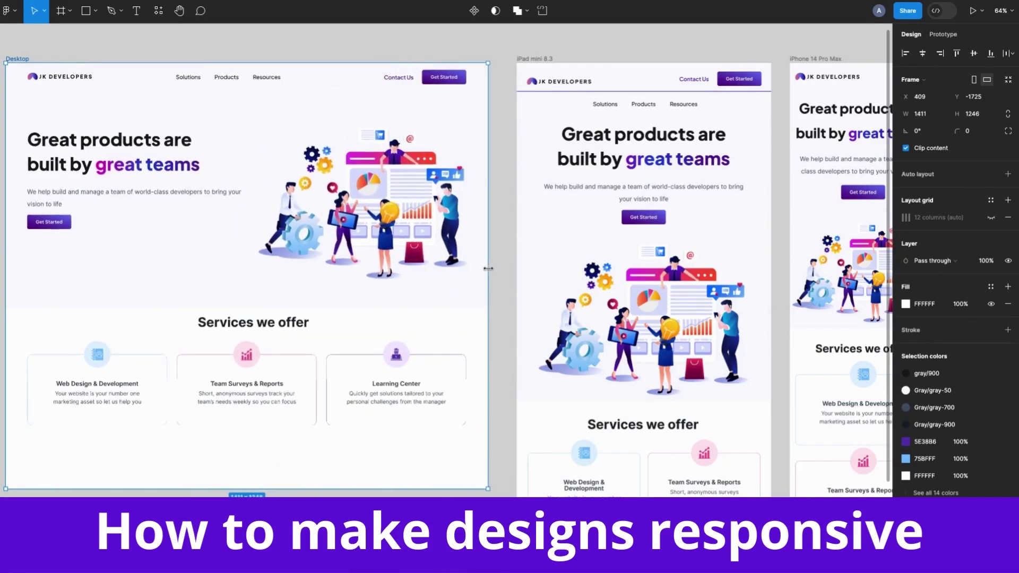
Restore the Desktop frame to 1440 px wide and reveal its 12-column layout grid.
{"action": "key", "text": "ctrl+z"}
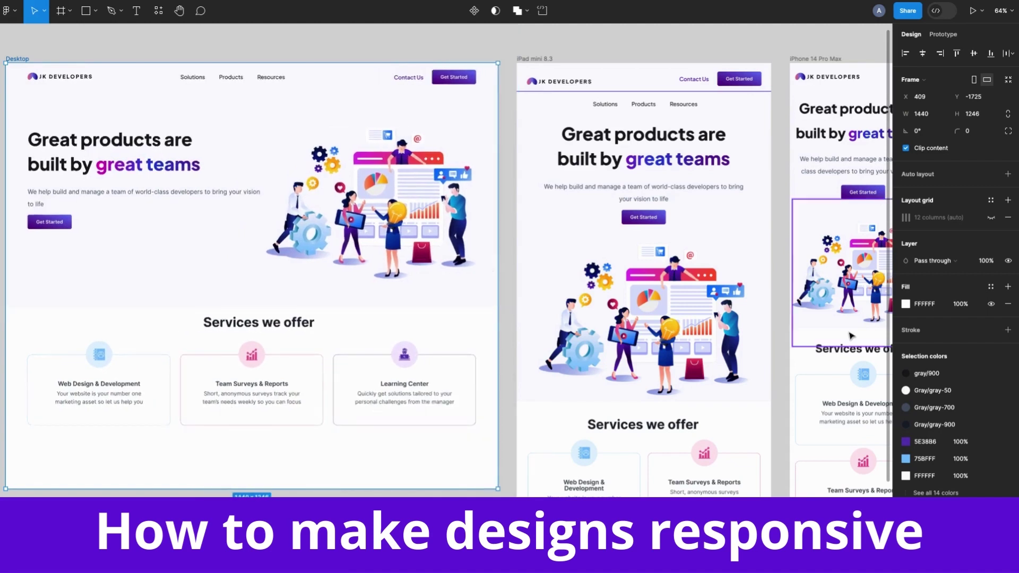
{"action": "left_click", "coordinate": [991, 218]}
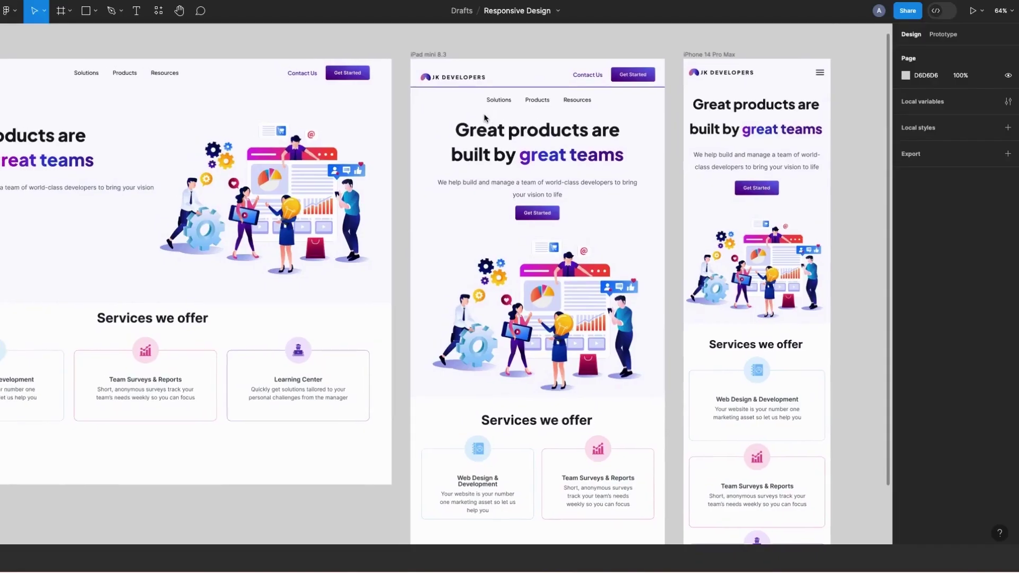
{"action": "scroll", "coordinate": [484, 118], "scroll_direction": "left", "scroll_amount": 5}
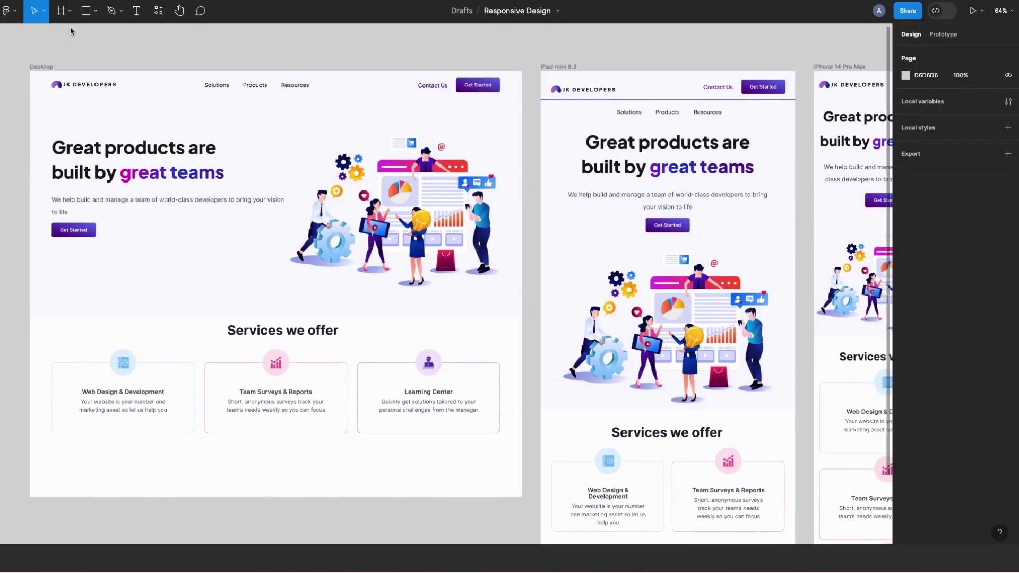
{"action": "left_click", "coordinate": [41, 67]}
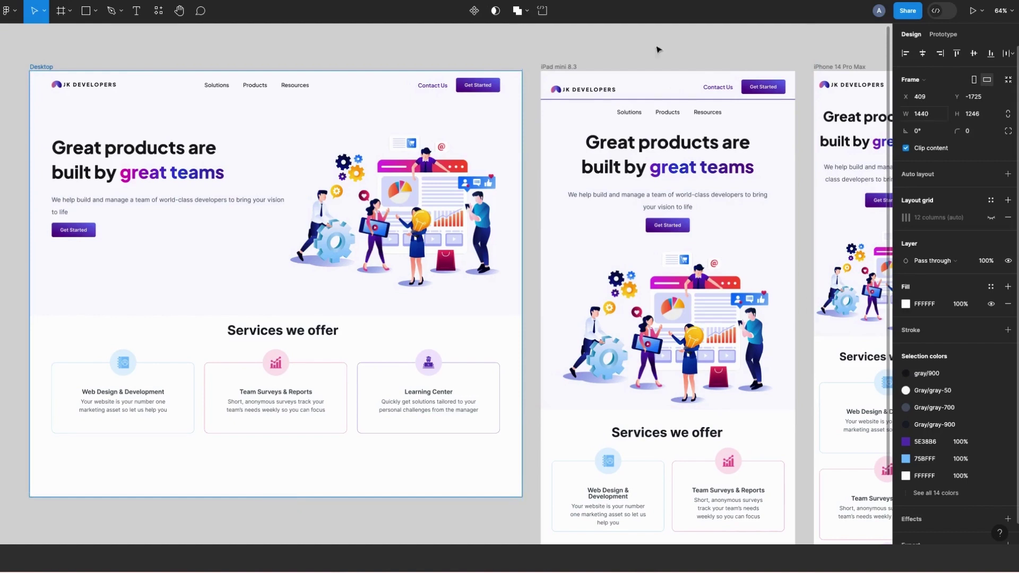
{"action": "left_click", "coordinate": [555, 68]}
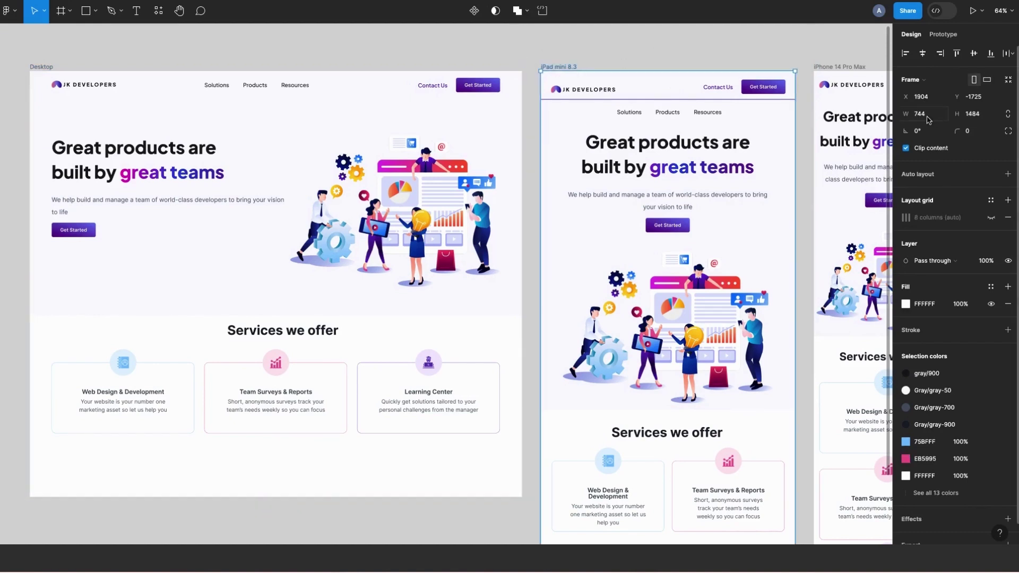
{"action": "scroll", "coordinate": [839, 143], "scroll_direction": "right", "scroll_amount": 5}
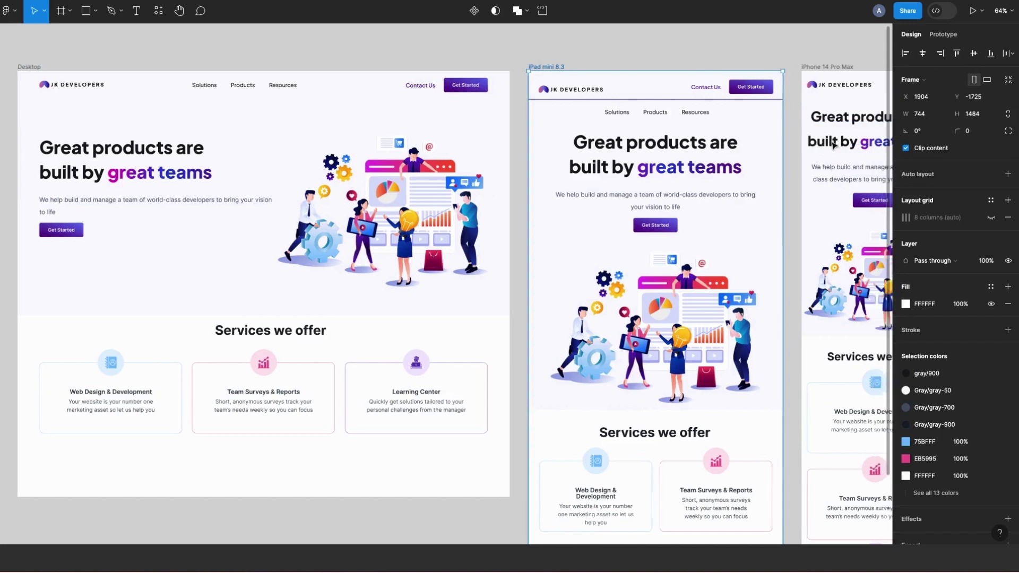
{"action": "scroll", "coordinate": [832, 146], "scroll_direction": "right", "scroll_amount": 4}
{"action": "left_click", "coordinate": [629, 72]}
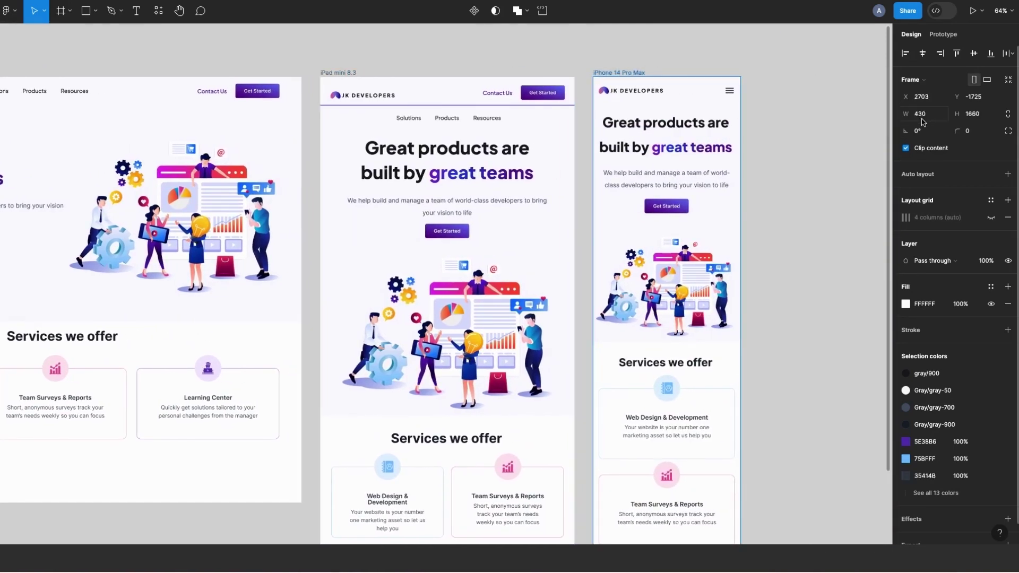
{"action": "left_click", "coordinate": [371, 53]}
{"action": "scroll", "coordinate": [372, 53], "scroll_direction": "left", "scroll_amount": 10}
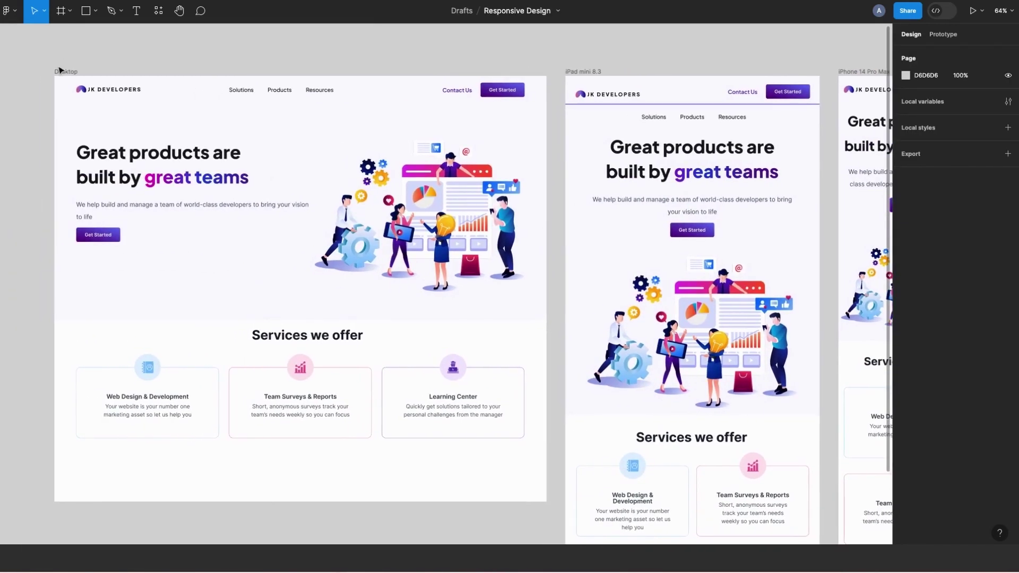
{"action": "left_click", "coordinate": [63, 72]}
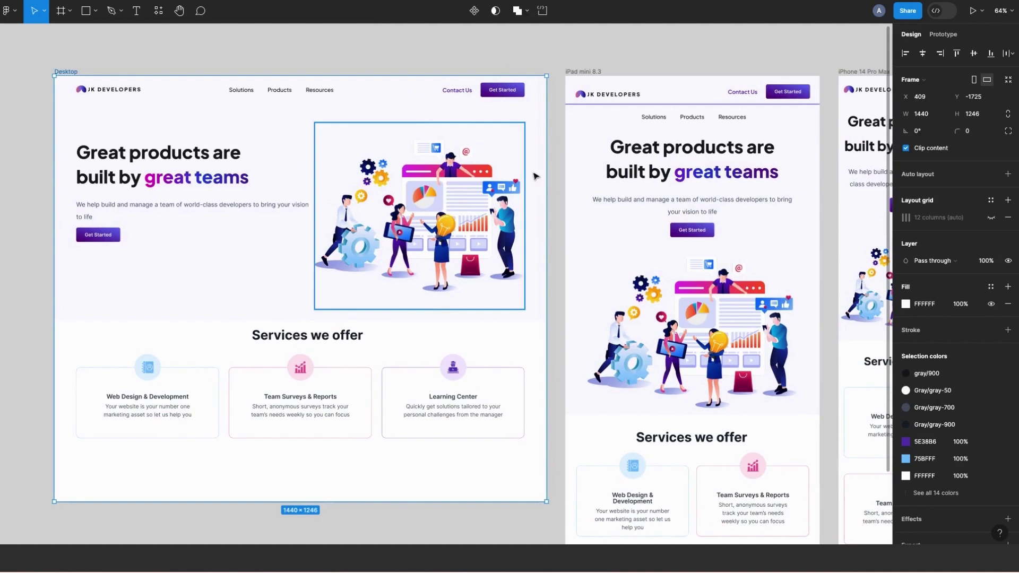
{"action": "left_click_drag", "start_coordinate": [529, 186], "coordinate": [414, 174]}
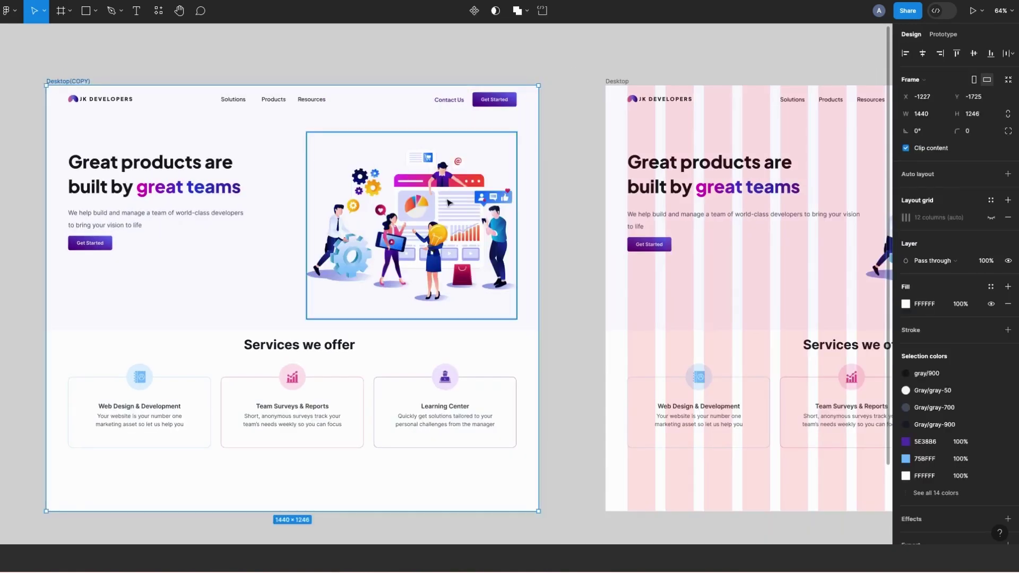
{"action": "left_click_drag", "start_coordinate": [537, 211], "coordinate": [432, 159]}
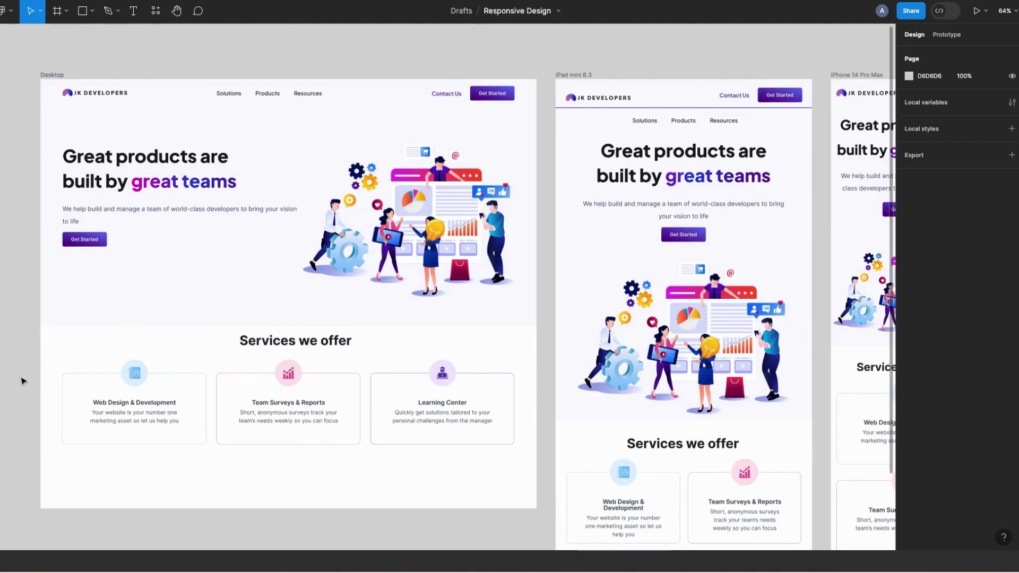
Create a new 1440×1024 Desktop preset frame and set the canvas zoom to 64%.
{"action": "key", "text": "f"}
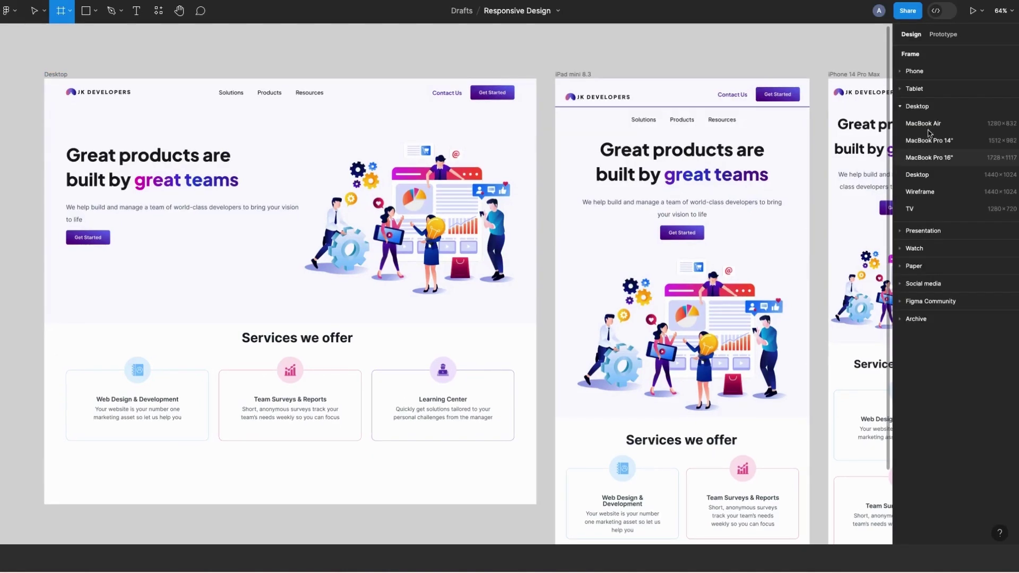
{"action": "left_click", "coordinate": [939, 177]}
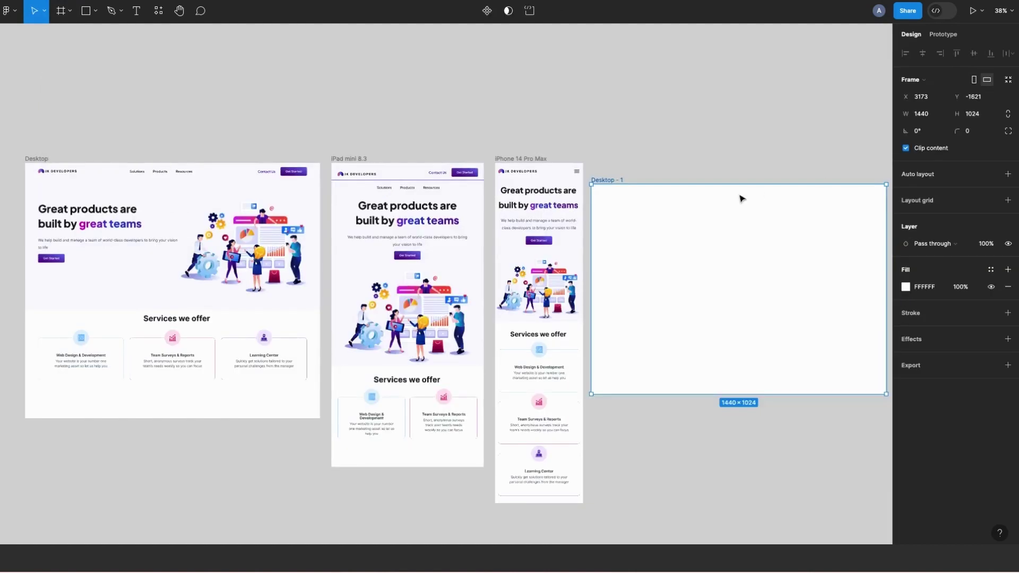
{"action": "scroll", "coordinate": [739, 198], "scroll_direction": "right", "scroll_amount": 2}
{"action": "left_click", "coordinate": [999, 10]}
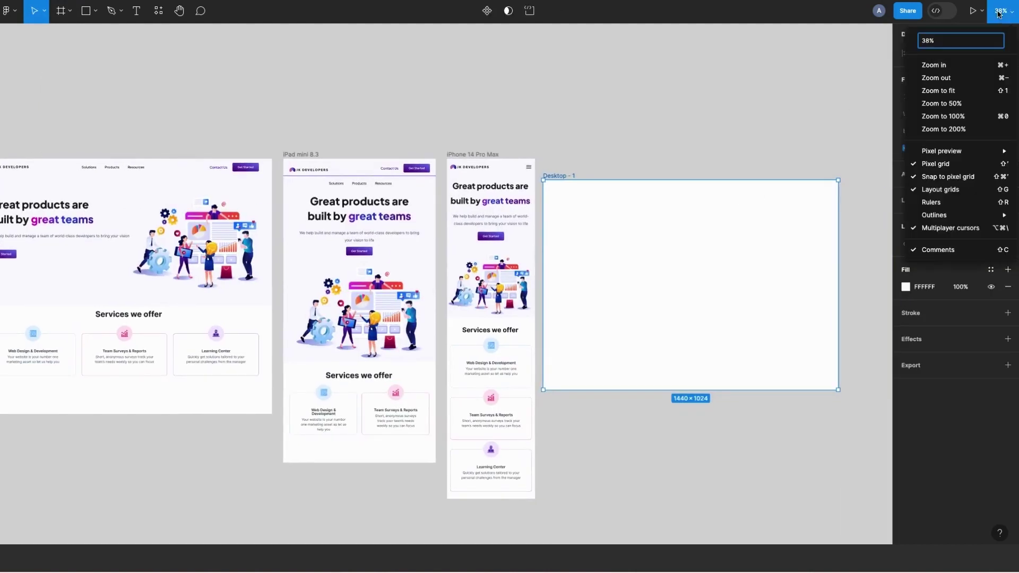
{"action": "type", "text": "64"}
{"action": "key", "text": "Return"}
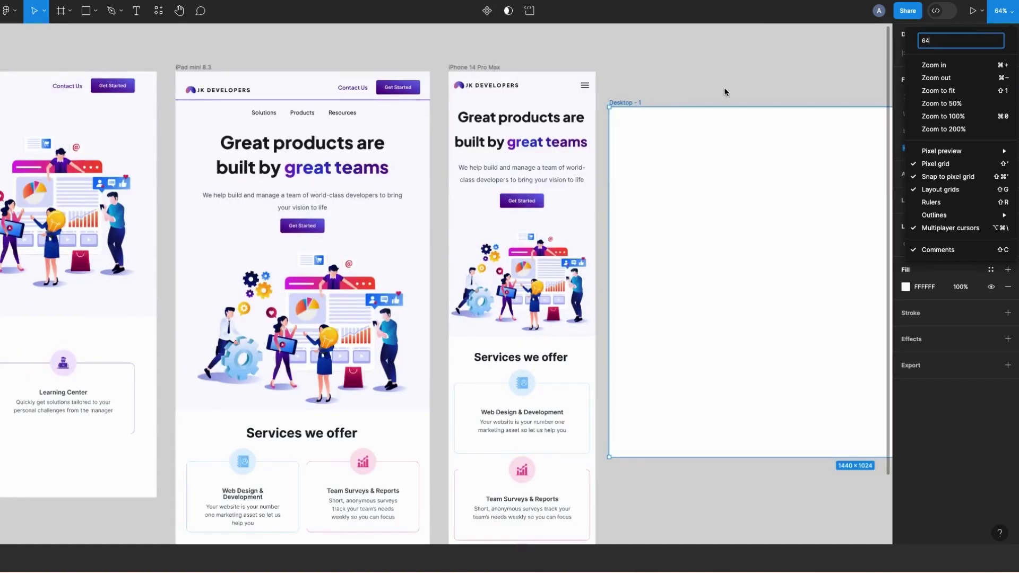
{"action": "key", "text": "Escape"}
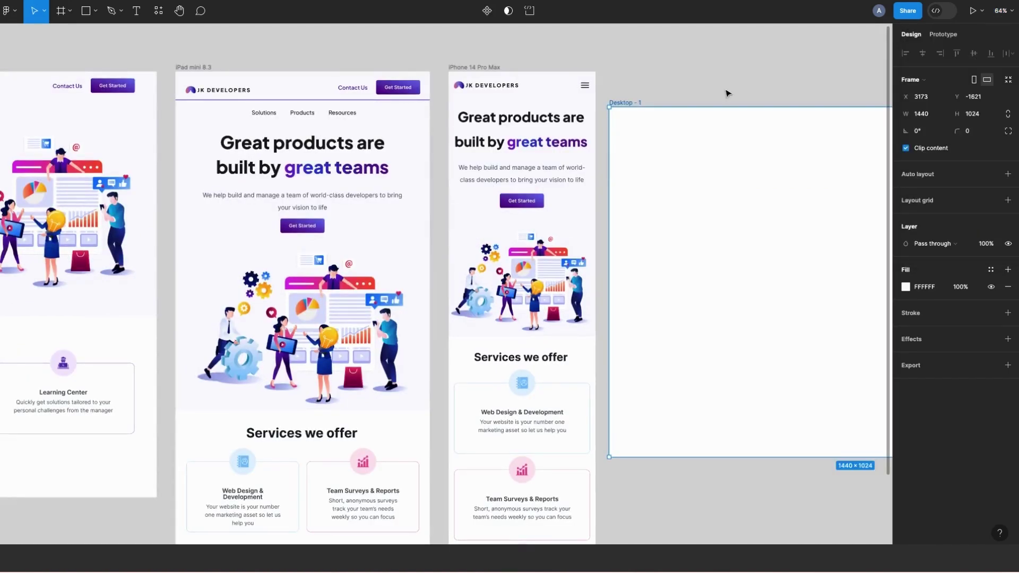
{"action": "scroll", "coordinate": [724, 91], "scroll_direction": "right", "scroll_amount": 5}
{"action": "scroll", "coordinate": [726, 93], "scroll_direction": "right", "scroll_amount": 1}
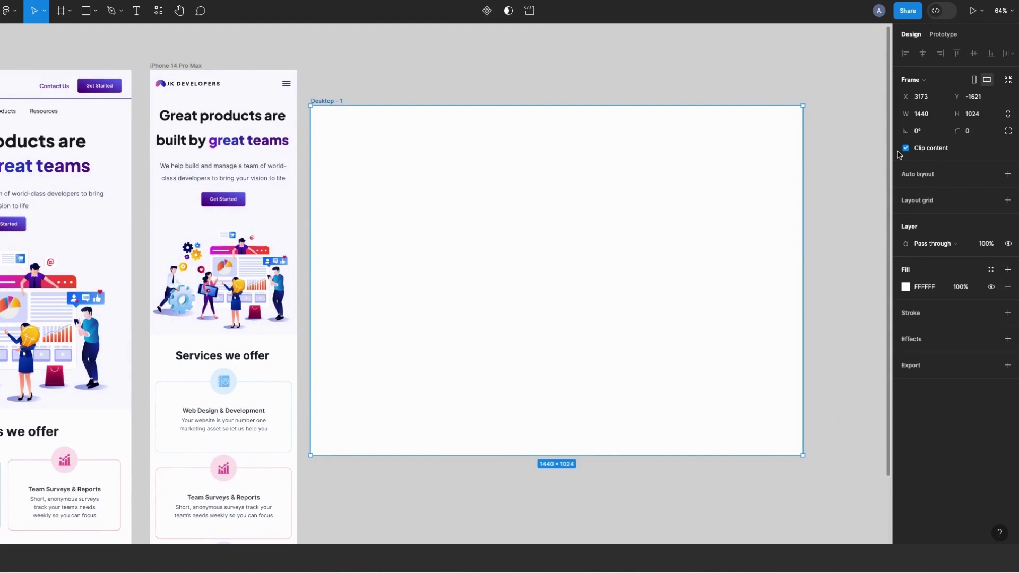
Add a Columns layout grid with 12 columns to the new frame and begin setting its margin.
{"action": "left_click", "coordinate": [1007, 200]}
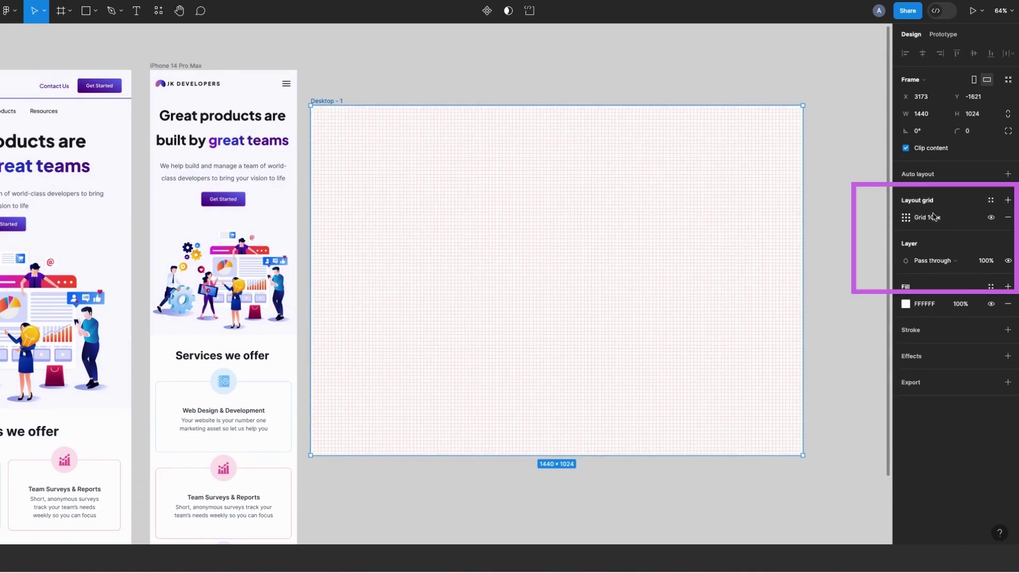
{"action": "left_click", "coordinate": [905, 218]}
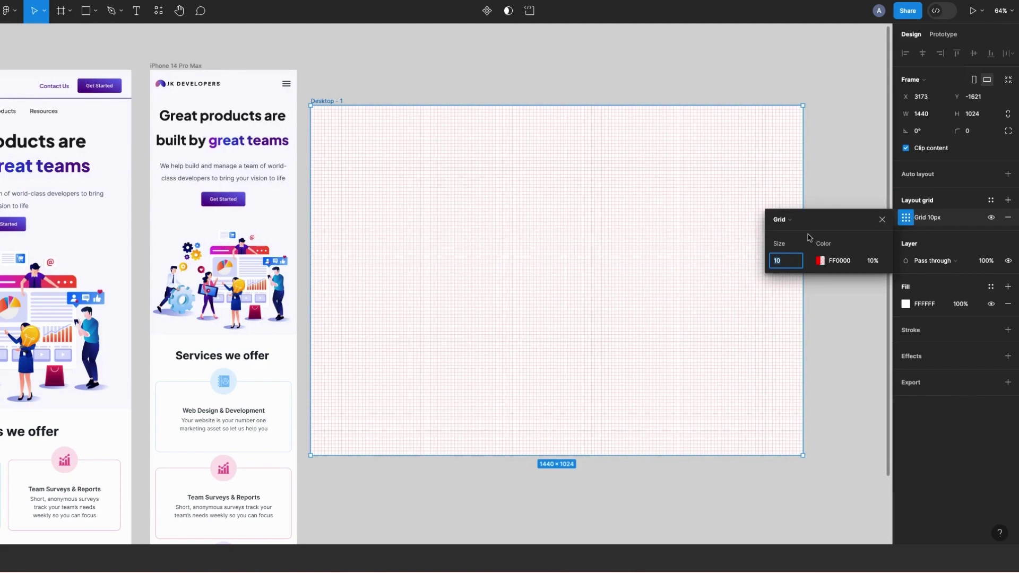
{"action": "left_click", "coordinate": [795, 221]}
{"action": "left_click", "coordinate": [796, 231]}
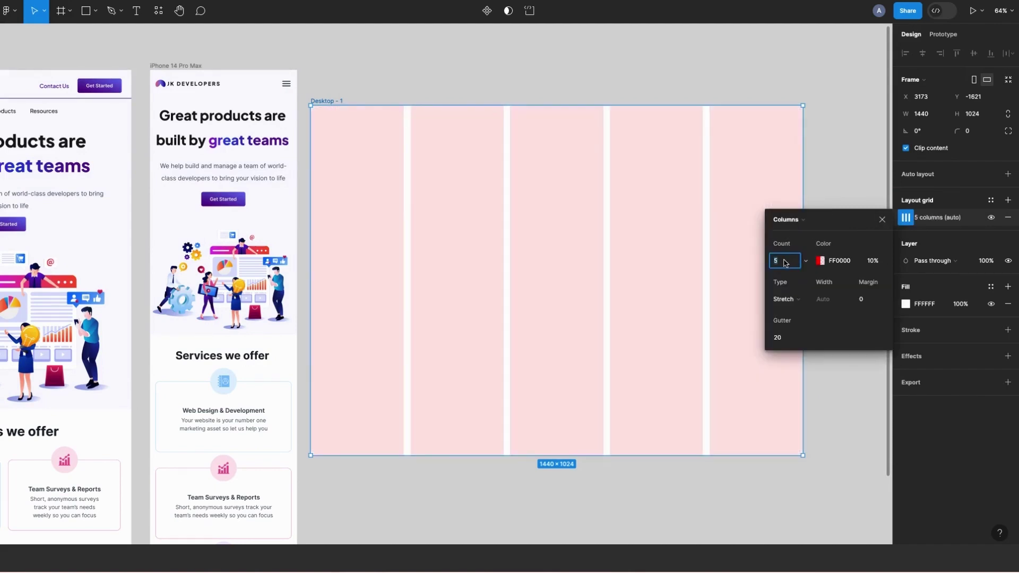
{"action": "key", "text": "Return"}
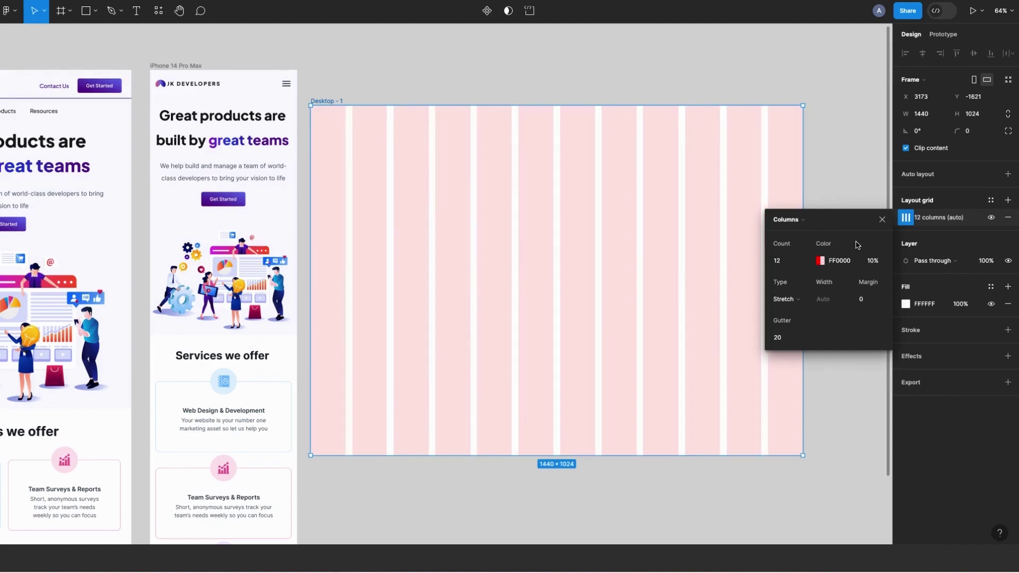
{"action": "left_click", "coordinate": [864, 300]}
Apply the 64 px grid margin, then wrap Contact Us and Get Started in an auto layout.
{"action": "left_click", "coordinate": [784, 340]}
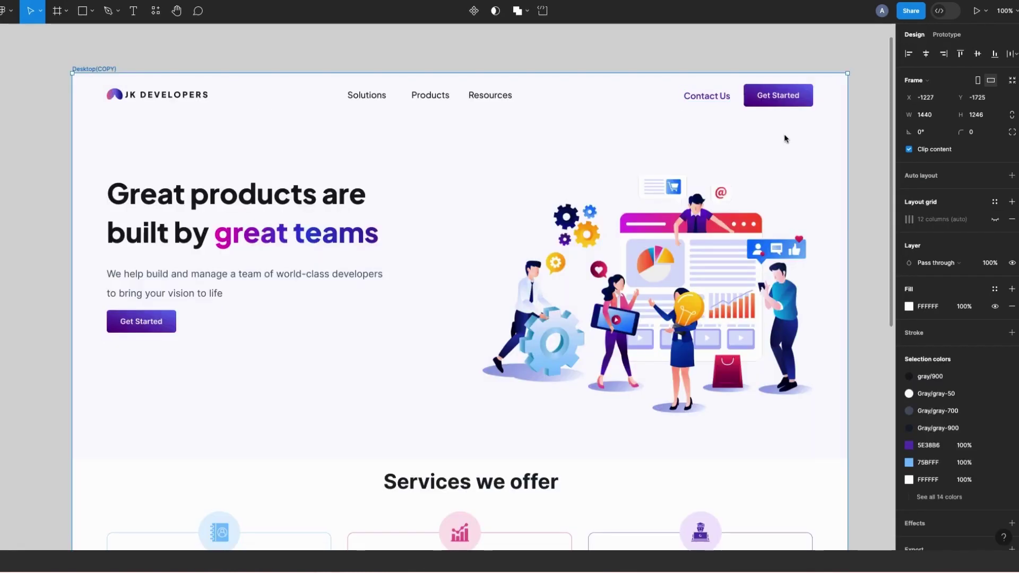
{"action": "left_click_drag", "start_coordinate": [848, 150], "coordinate": [847, 125]}
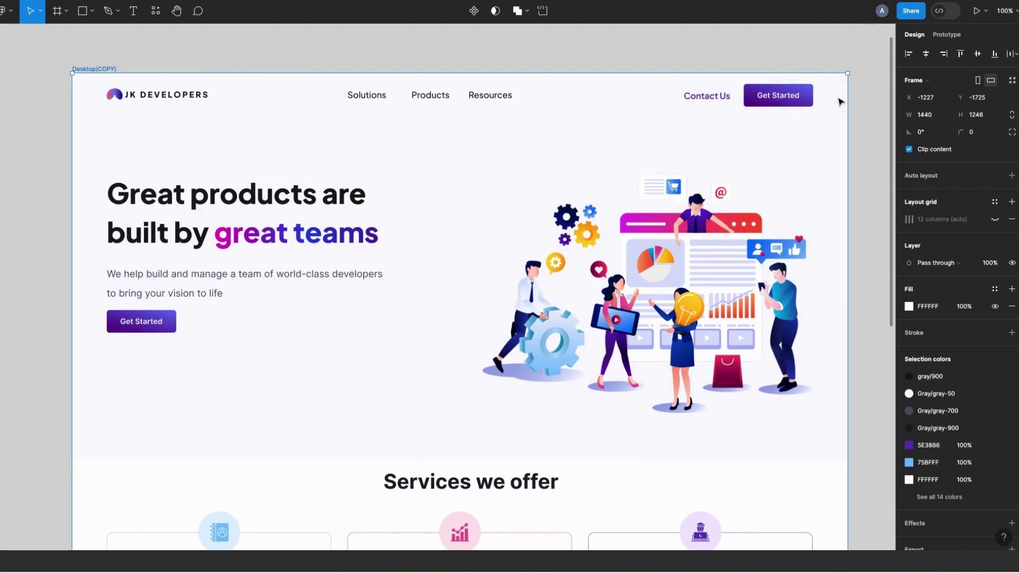
{"action": "left_click", "coordinate": [720, 100]}
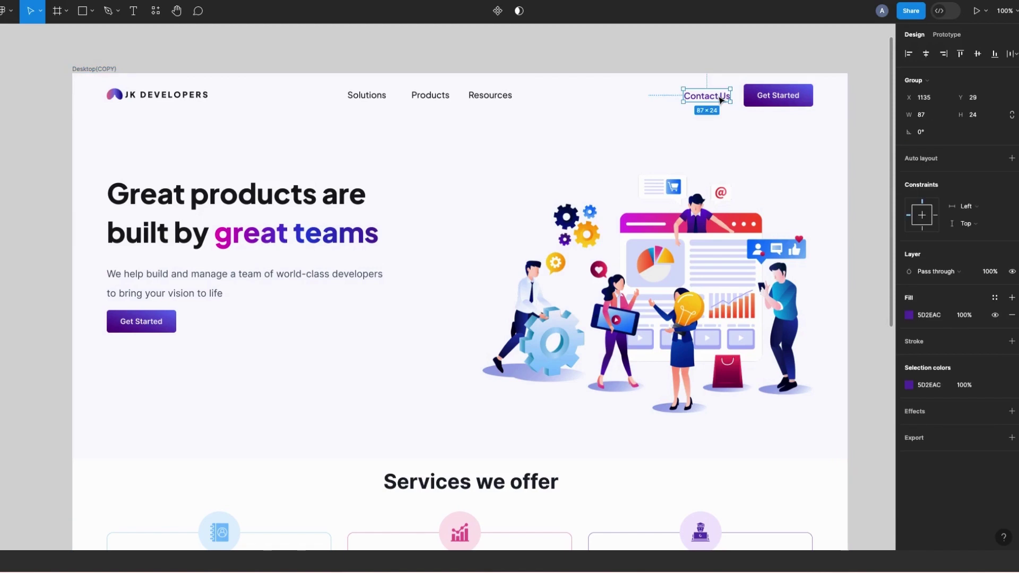
{"action": "left_click", "coordinate": [787, 99], "text": "shift"}
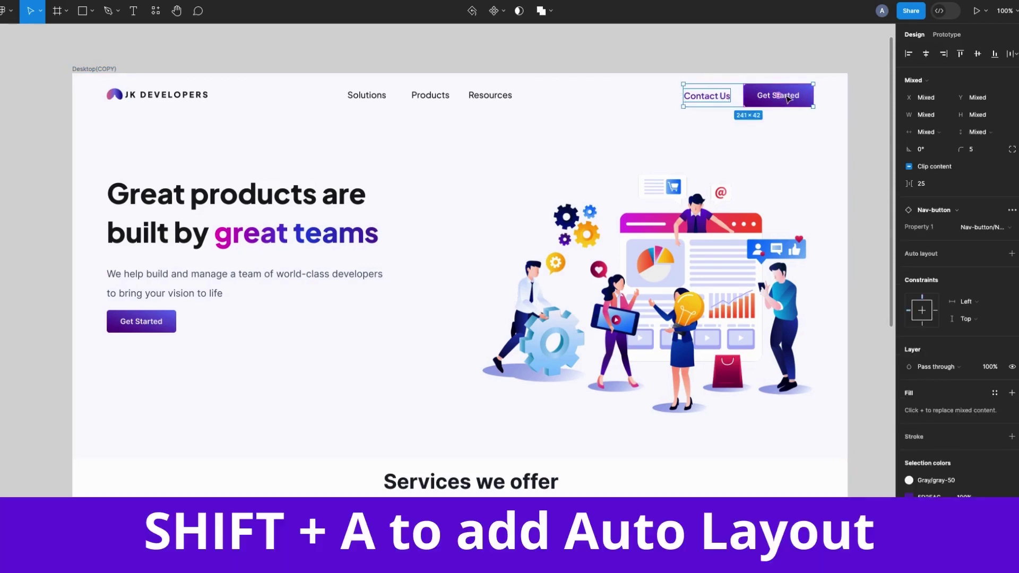
{"action": "key", "text": "shift+a"}
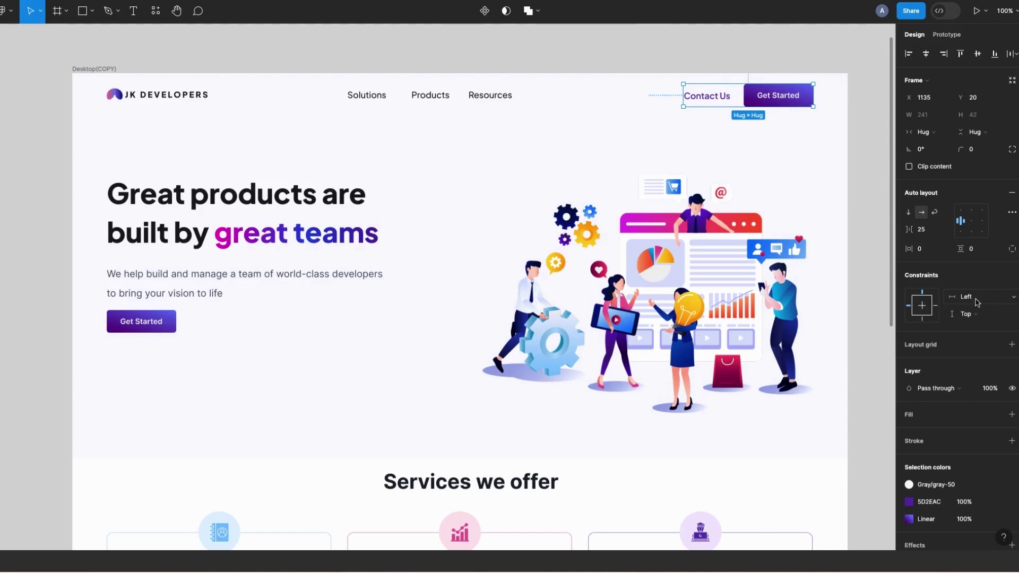
Constrain the Contact Us/Get Started group to Right horizontally and Top vertically.
{"action": "left_click", "coordinate": [975, 300]}
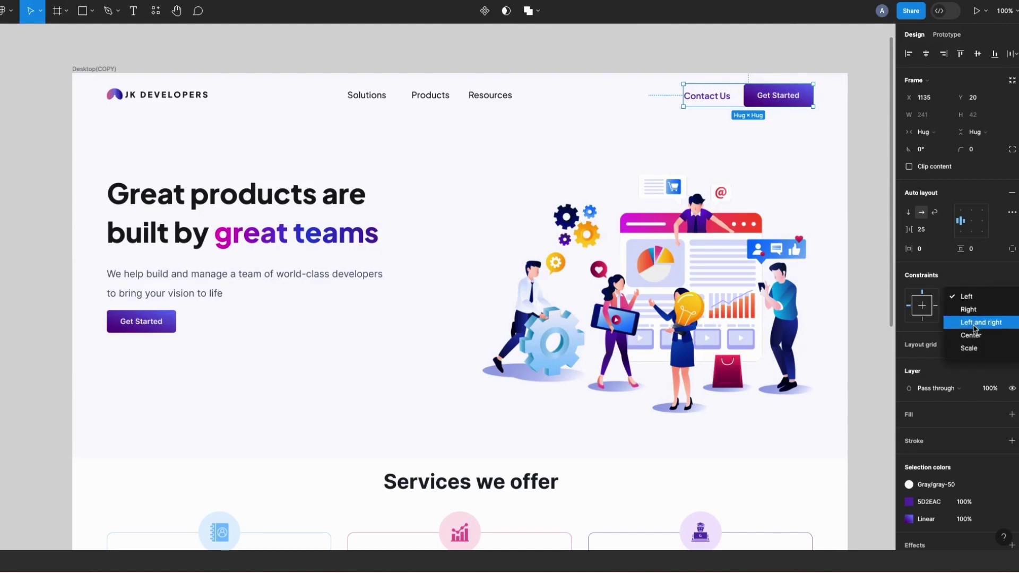
{"action": "left_click", "coordinate": [984, 282]}
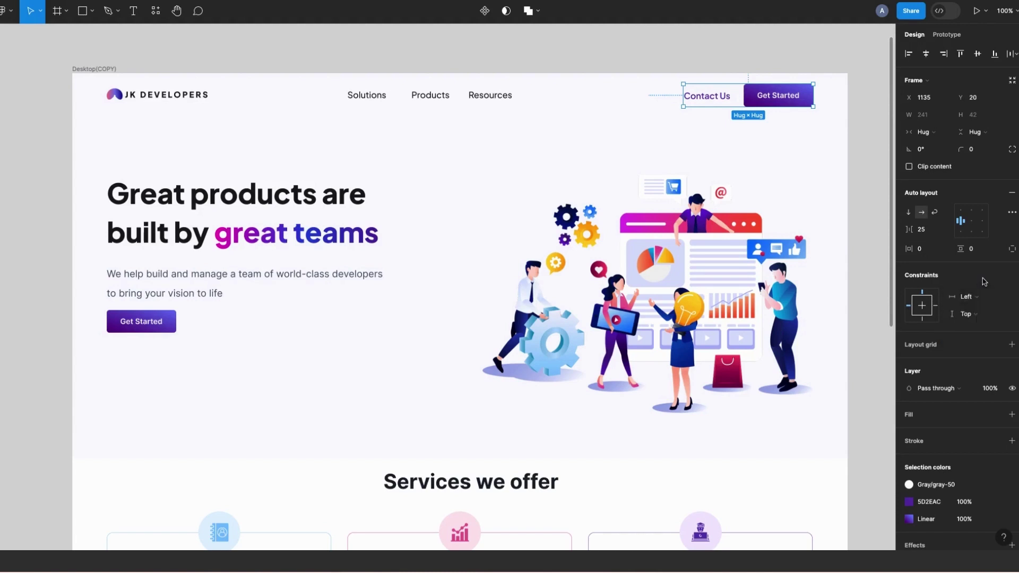
{"action": "left_click", "coordinate": [973, 314]}
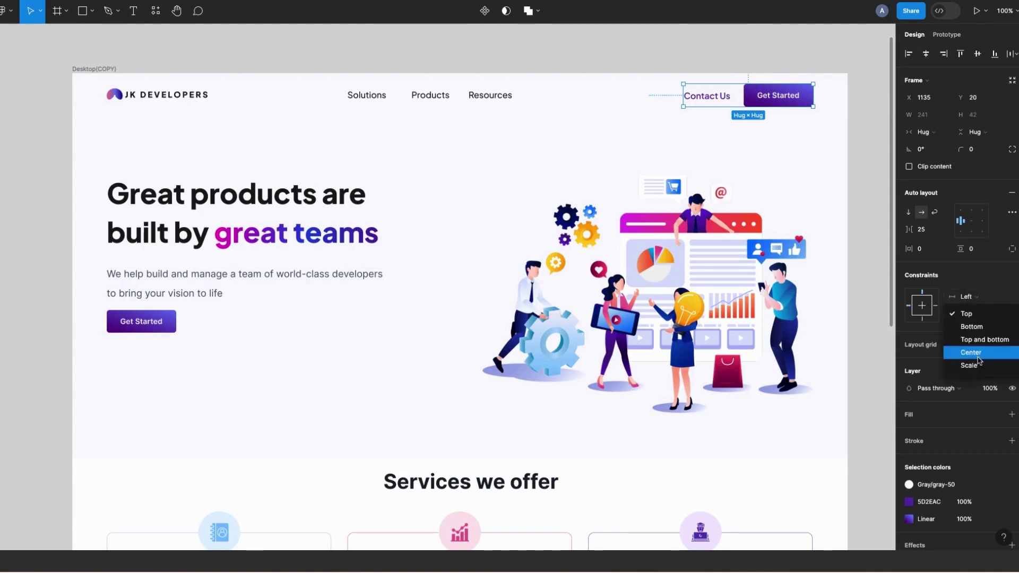
{"action": "left_click", "coordinate": [994, 275]}
{"action": "left_click", "coordinate": [978, 298]}
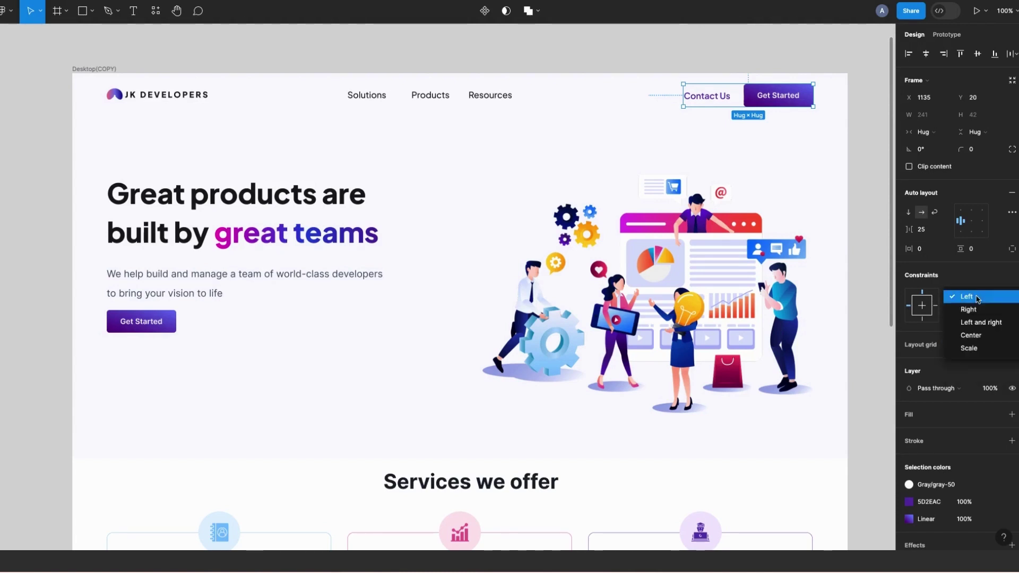
{"action": "left_click", "coordinate": [970, 310]}
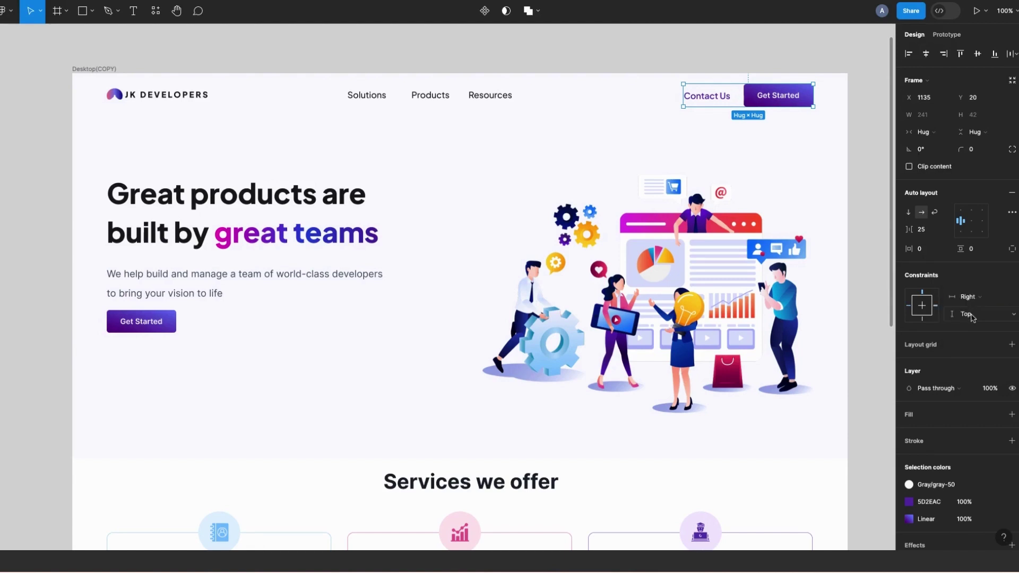
{"action": "left_click", "coordinate": [972, 318]}
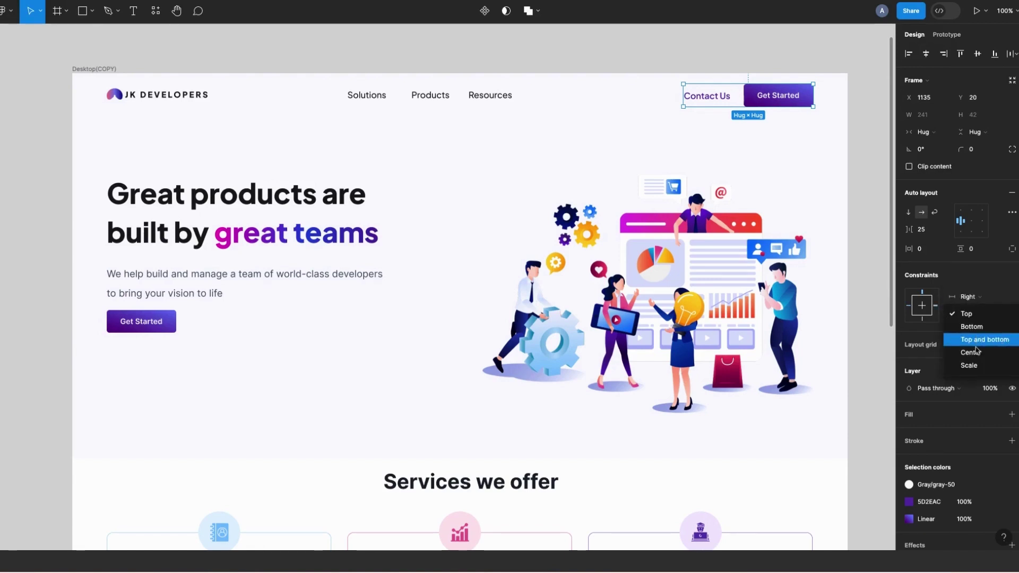
{"action": "left_click", "coordinate": [974, 318]}
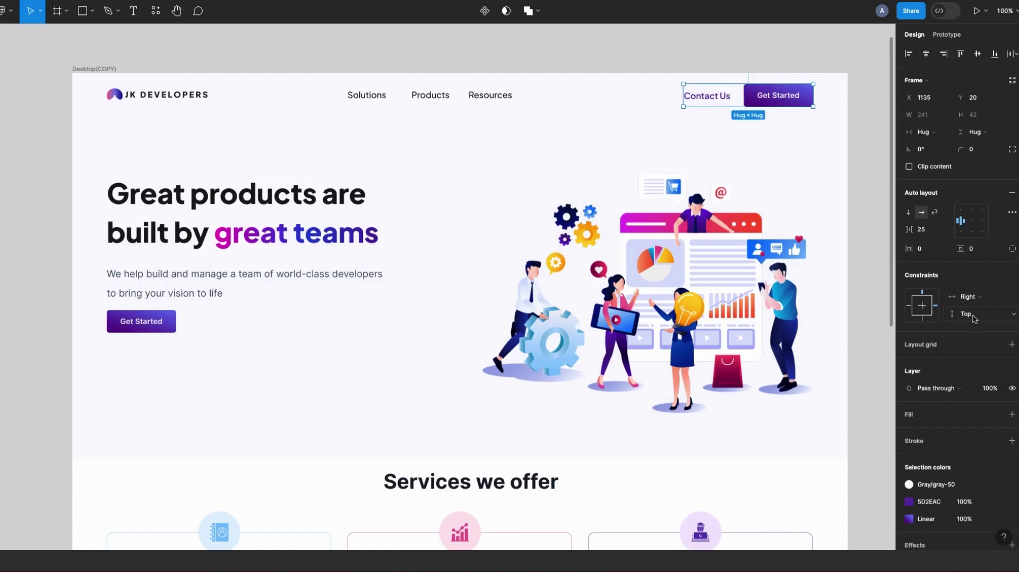
Narrow the Desktop(COPY) frame to test the right-pinned buttons.
{"action": "left_click", "coordinate": [744, 66]}
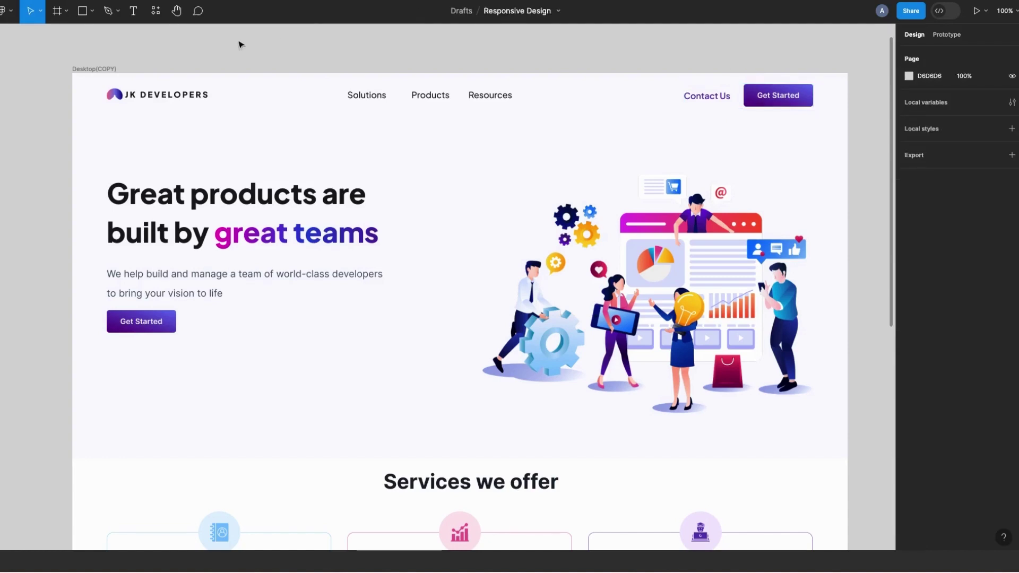
{"action": "left_click", "coordinate": [94, 68]}
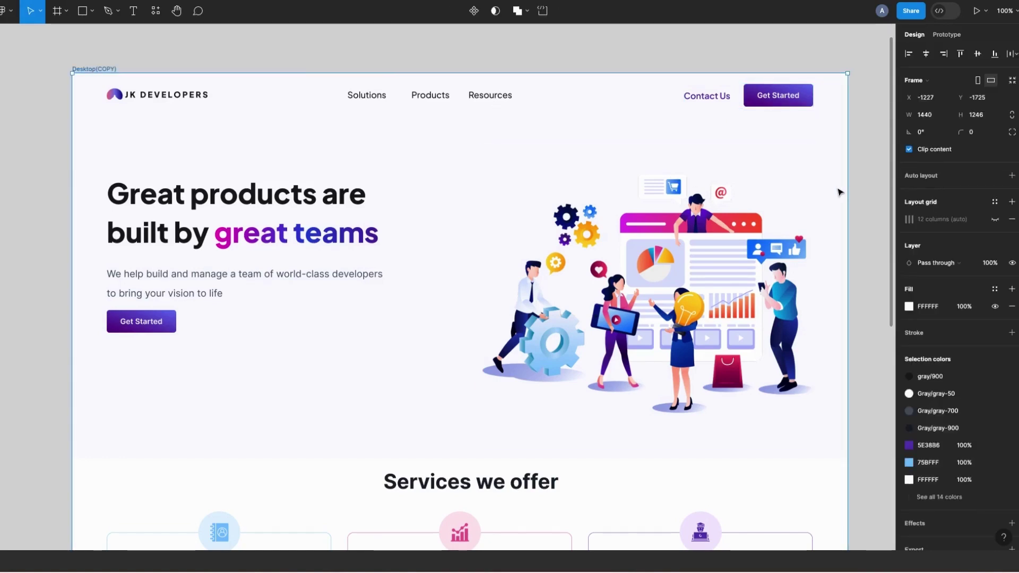
{"action": "mouse_move", "coordinate": [846, 188]}
{"action": "left_mouse_down"}
{"action": "mouse_move", "coordinate": [711, 178]}
{"action": "mouse_move", "coordinate": [847, 181]}
{"action": "left_mouse_up"}
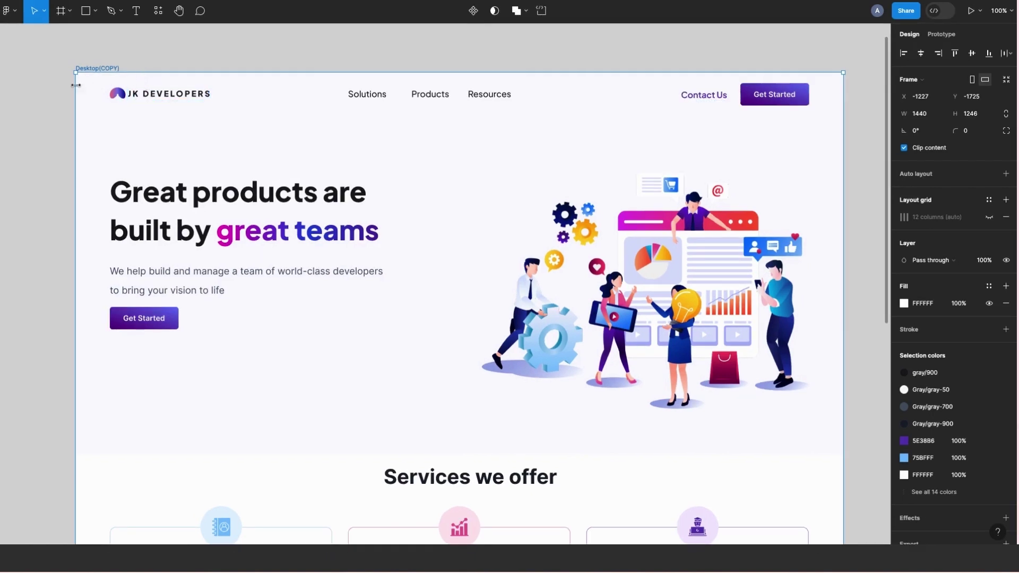
Wrap the logo icon and JK DEVELOPERS wordmark in an auto layout pinned Left and Top.
{"action": "left_click", "coordinate": [117, 93]}
{"action": "left_click", "coordinate": [157, 99], "text": "shift"}
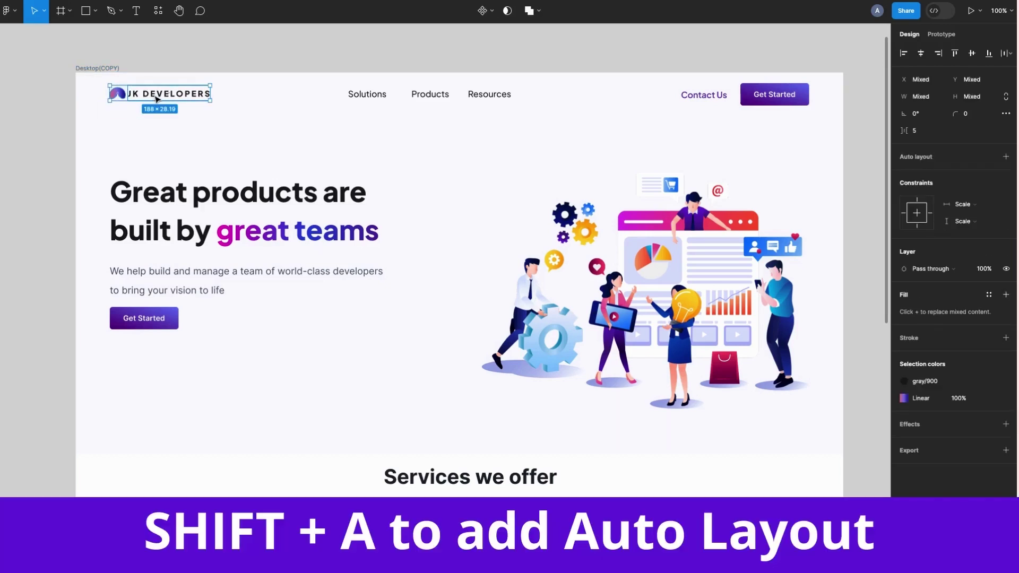
{"action": "key", "text": "shift+a"}
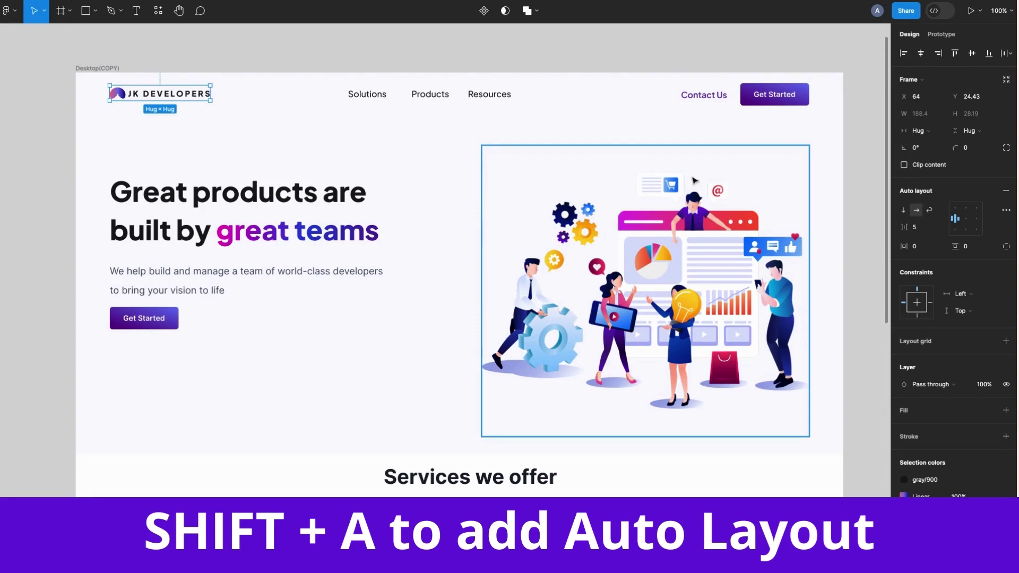
{"action": "left_click", "coordinate": [977, 297]}
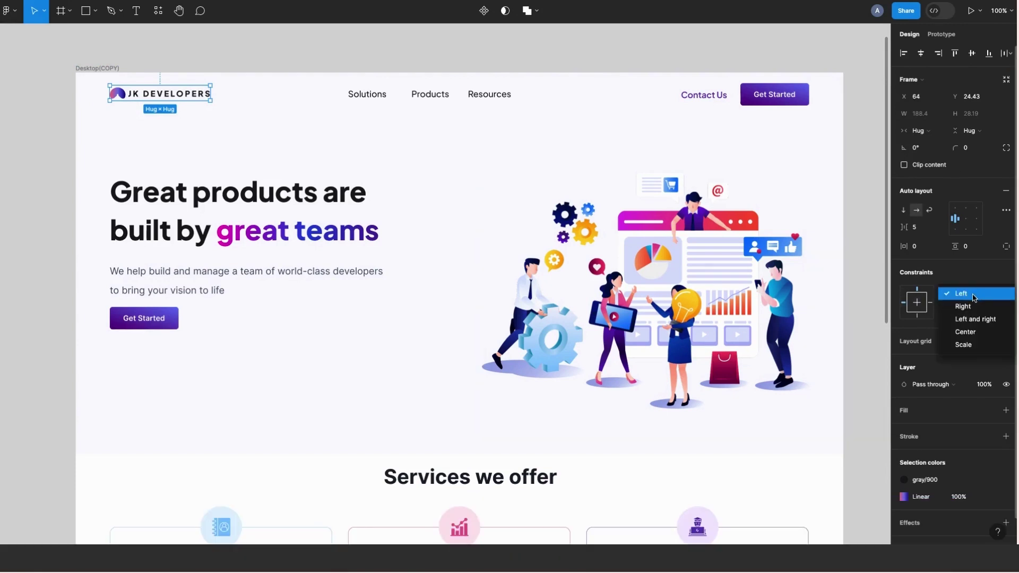
{"action": "left_click", "coordinate": [974, 297]}
{"action": "left_click", "coordinate": [970, 313]}
{"action": "left_click", "coordinate": [962, 316]}
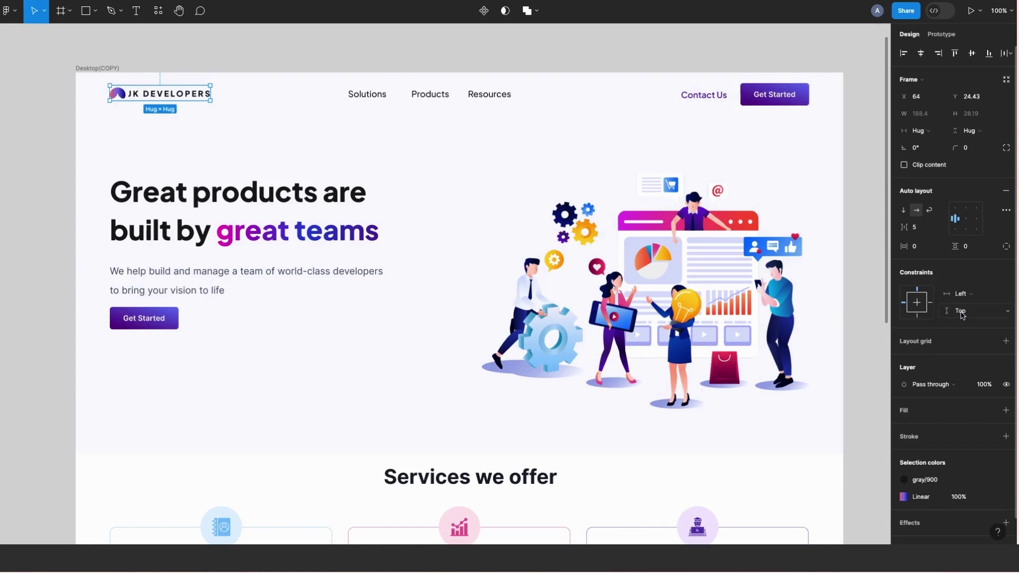
Trial-narrow the Desktop(COPY) frame to test the logo, then undo back to 1440 wide.
{"action": "left_click", "coordinate": [101, 72]}
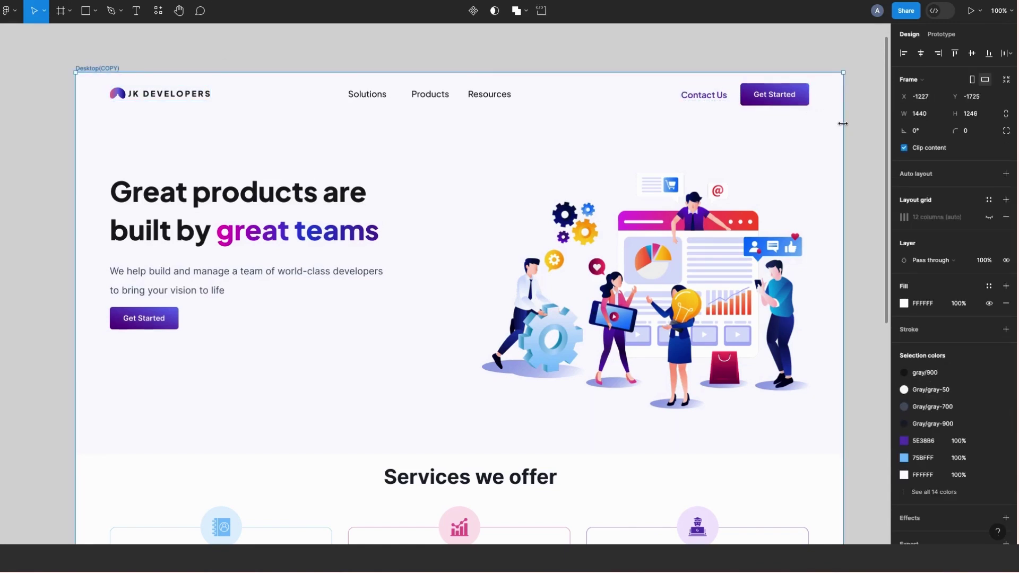
{"action": "left_click_drag", "start_coordinate": [843, 123], "coordinate": [711, 116]}
{"action": "key", "text": "ctrl+z"}
Wrap the Solutions, Products and Resources links in an auto layout with a Center horizontal constraint.
{"action": "left_click", "coordinate": [368, 95]}
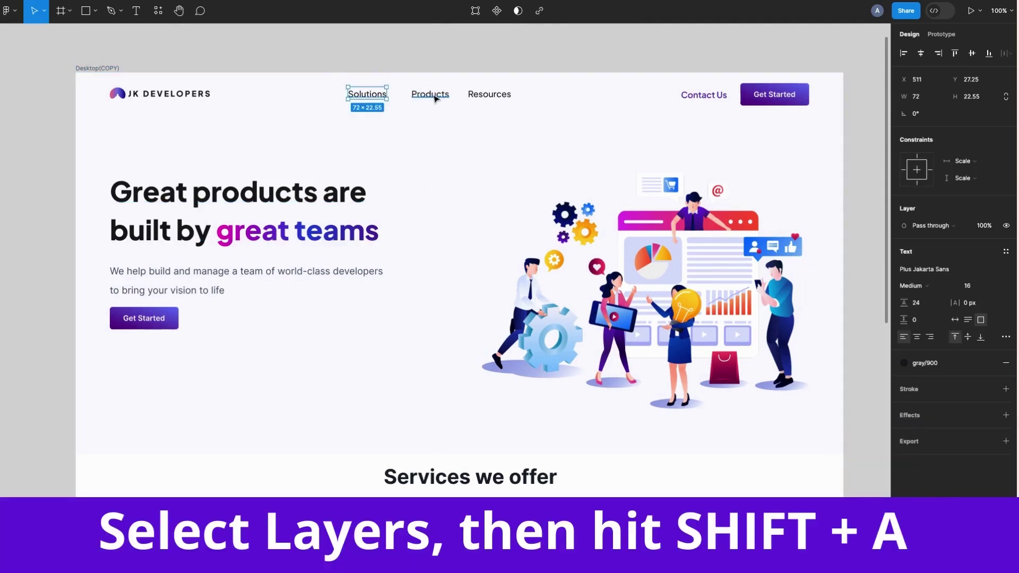
{"action": "left_click", "coordinate": [433, 98], "text": "shift"}
{"action": "left_click", "coordinate": [486, 96], "text": "shift"}
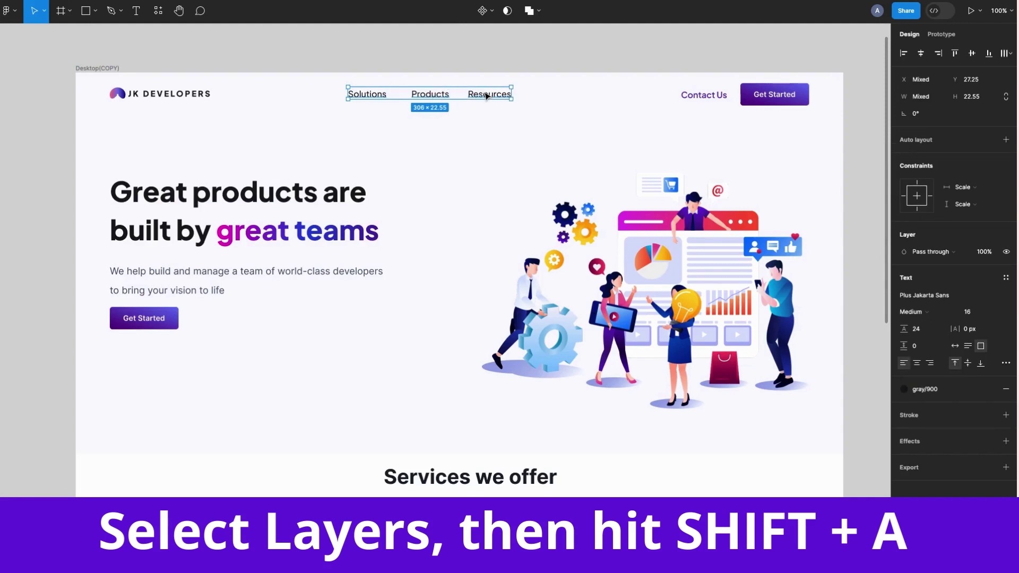
{"action": "key", "text": "shift+a"}
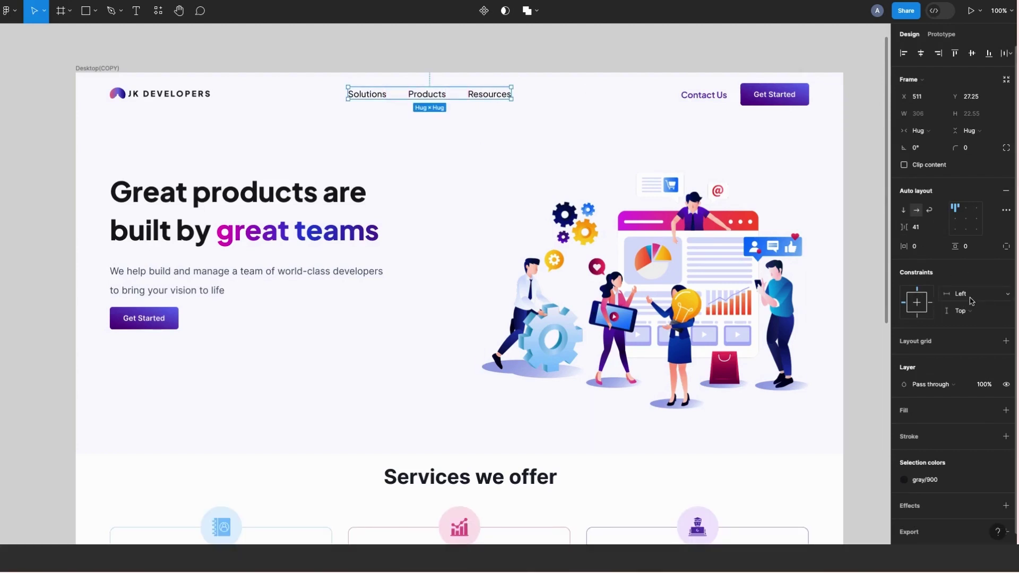
{"action": "left_click", "coordinate": [971, 297]}
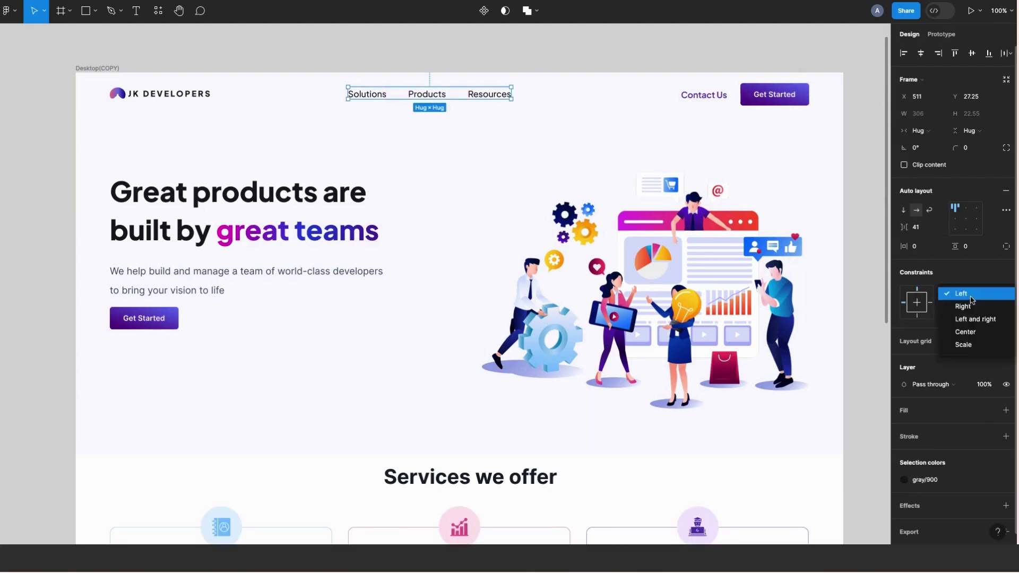
{"action": "left_click", "coordinate": [973, 332]}
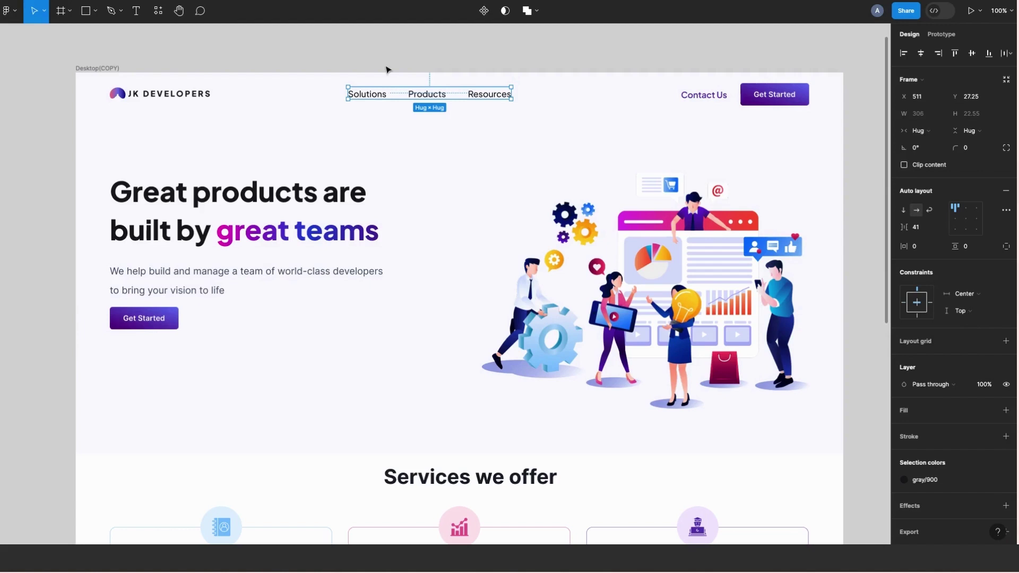
Trial-narrow the Desktop(COPY) frame to test the centred nav, then undo and deselect.
{"action": "left_click", "coordinate": [104, 69]}
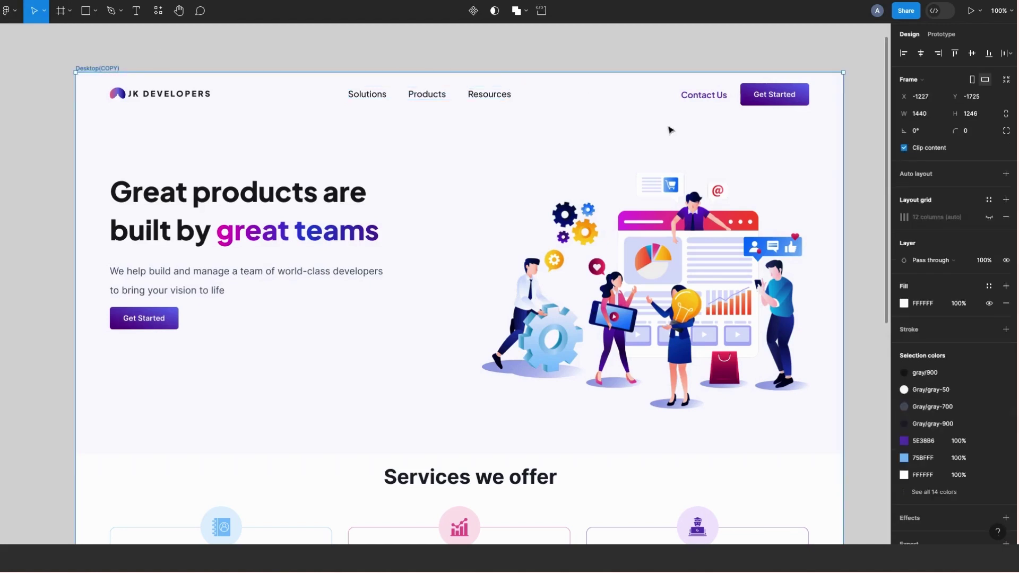
{"action": "left_click_drag", "start_coordinate": [843, 155], "coordinate": [684, 138]}
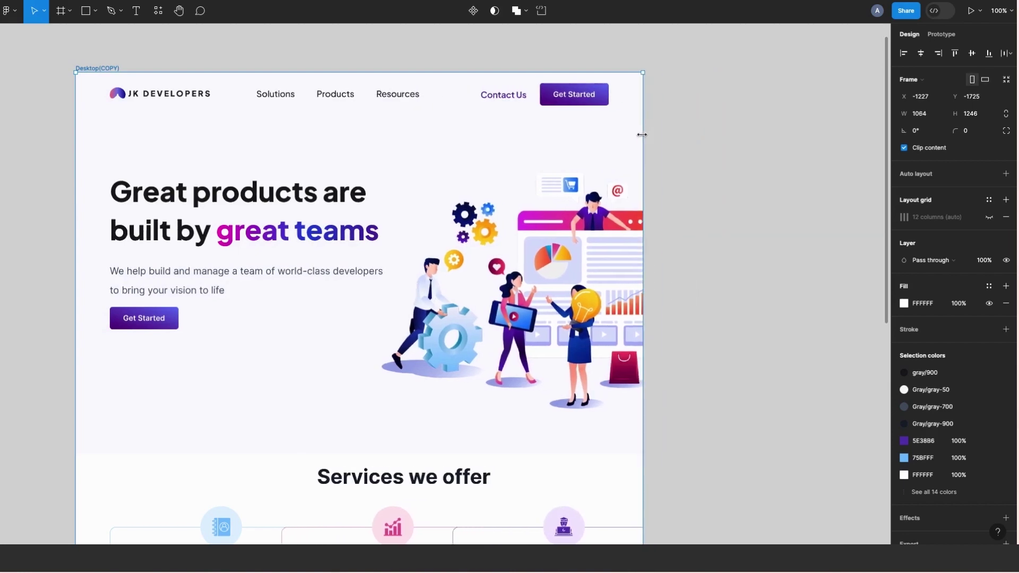
{"action": "key", "text": "ctrl+z"}
{"action": "key", "text": "Escape"}
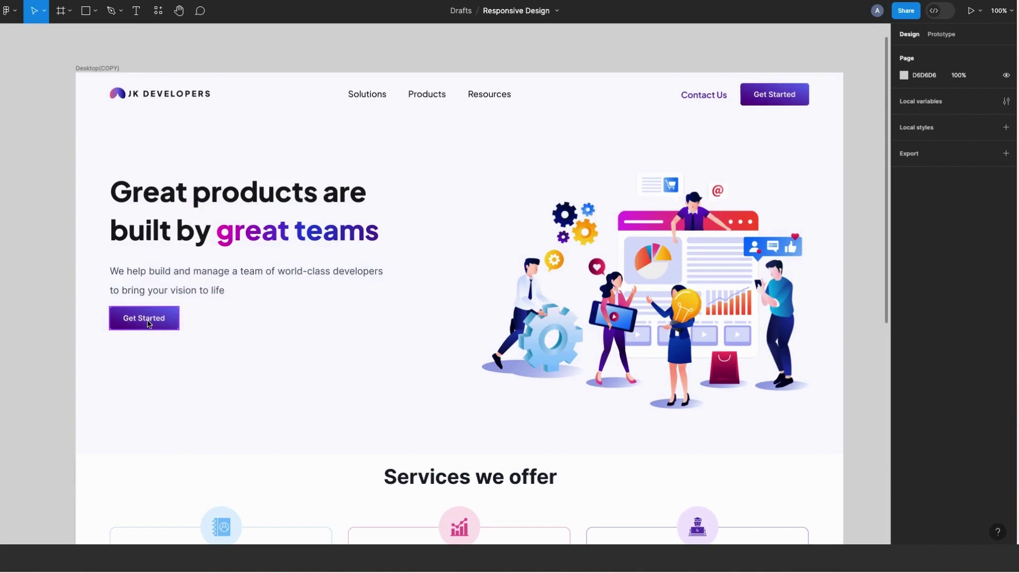
Stack the hero heading, paragraph and Get Started button in an auto layout with 28 spacing.
{"action": "left_click", "coordinate": [189, 195]}
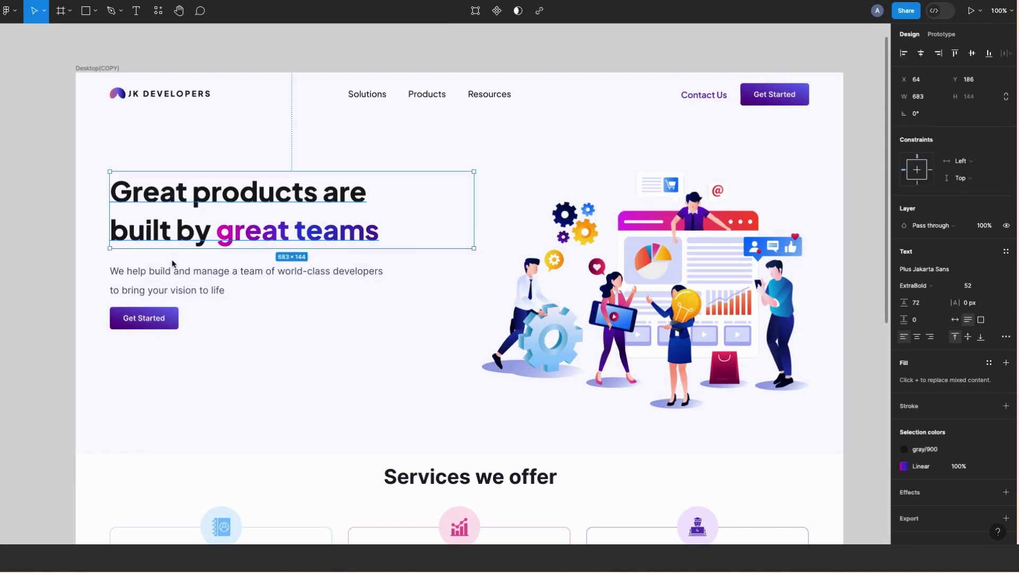
{"action": "left_click", "coordinate": [168, 277], "text": "shift"}
{"action": "left_click", "coordinate": [153, 321], "text": "shift"}
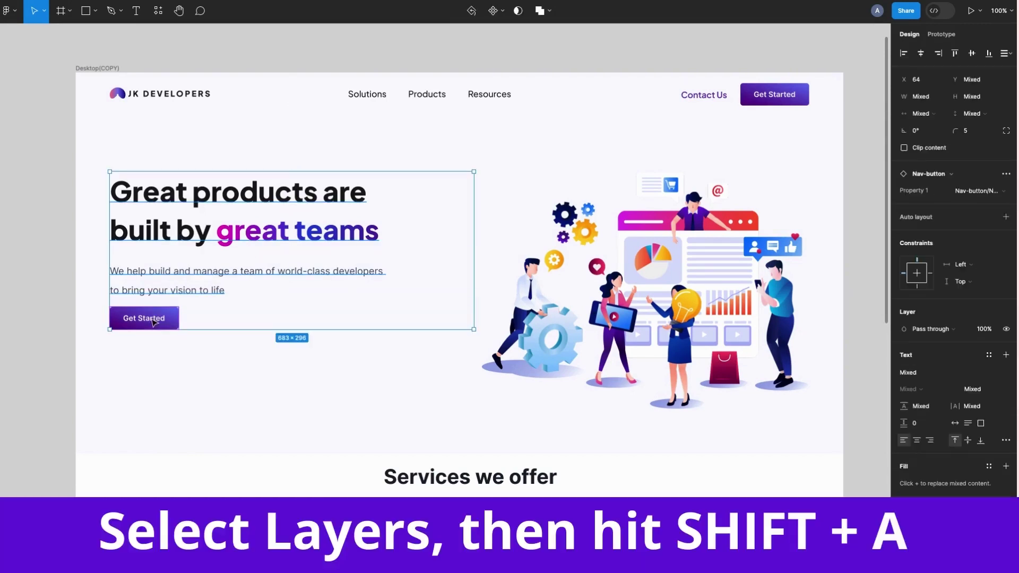
{"action": "key", "text": "shift+a"}
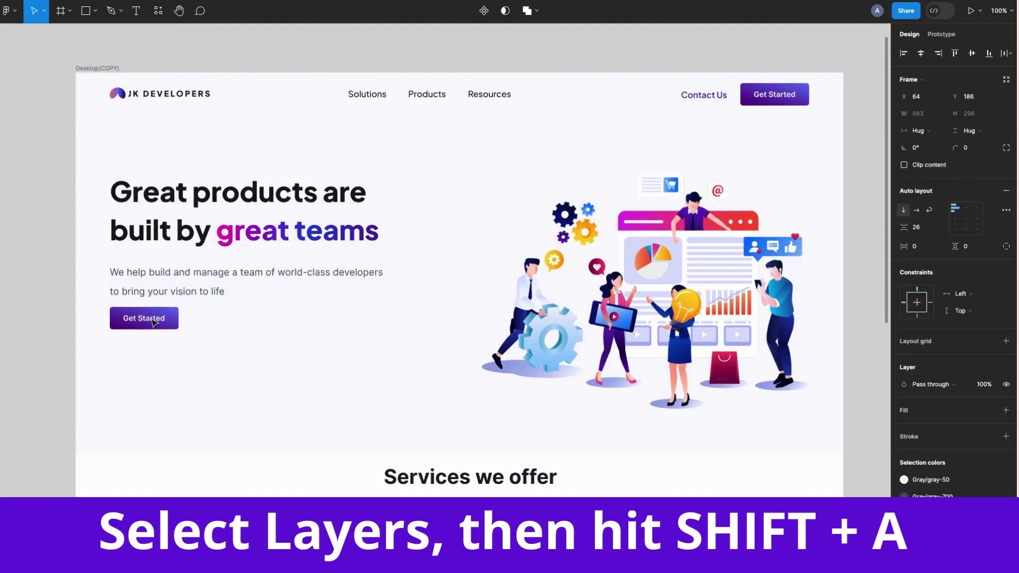
{"action": "left_click", "coordinate": [918, 228]}
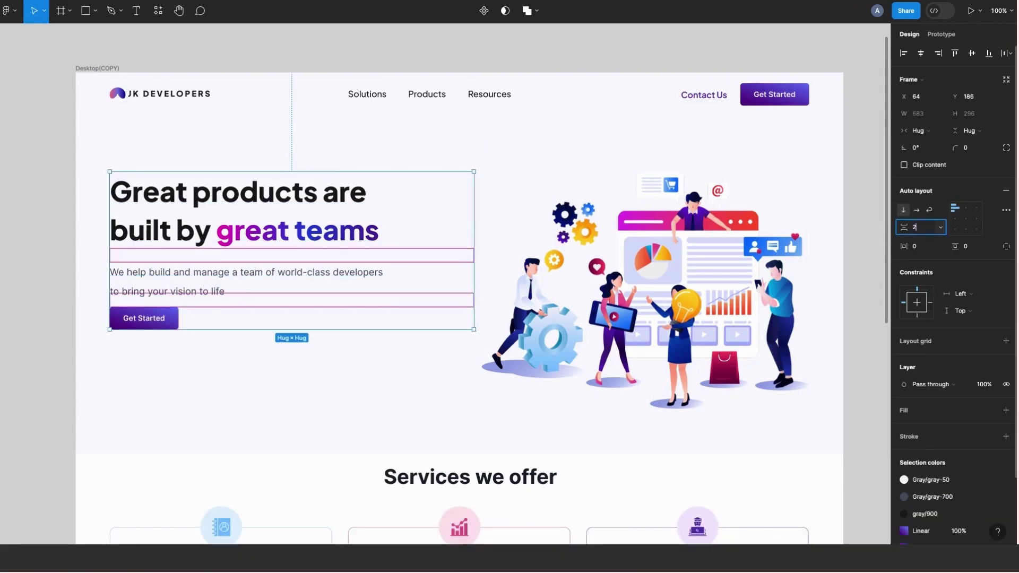
{"action": "type", "text": "28"}
{"action": "key", "text": "Return"}
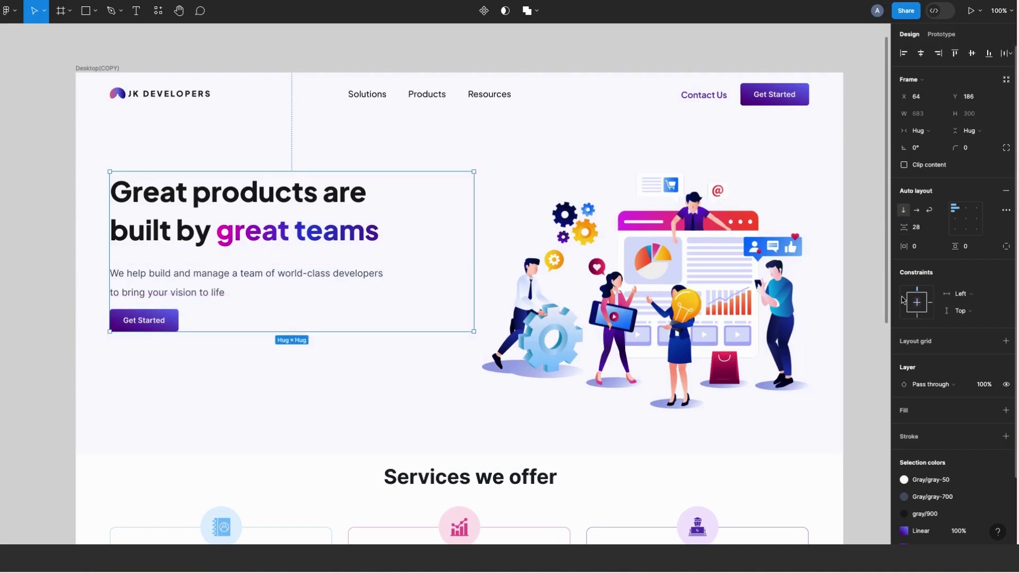
Set the hero block's constraints to Scale horizontally and Center vertically.
{"action": "left_click", "coordinate": [974, 299]}
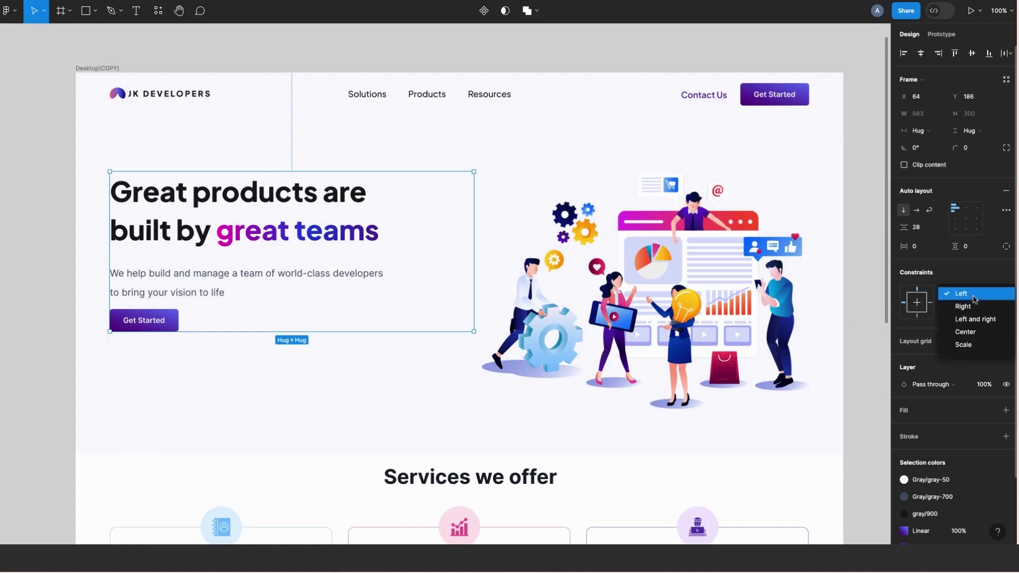
{"action": "left_click", "coordinate": [972, 346]}
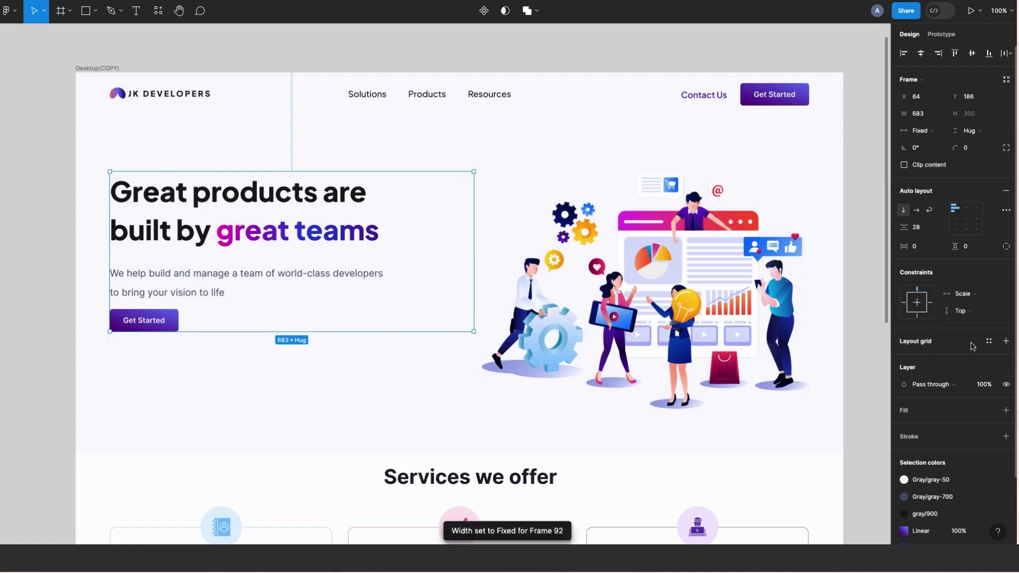
{"action": "left_click", "coordinate": [972, 315]}
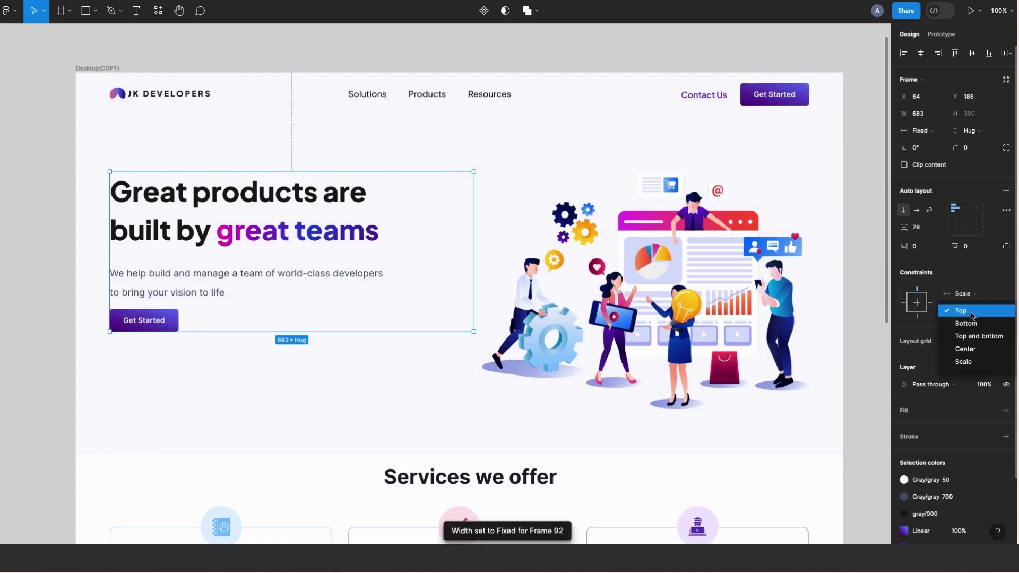
{"action": "left_click", "coordinate": [972, 348]}
Trial-narrow the Desktop(COPY) frame, then undo back to 1440 width.
{"action": "left_click", "coordinate": [814, 145]}
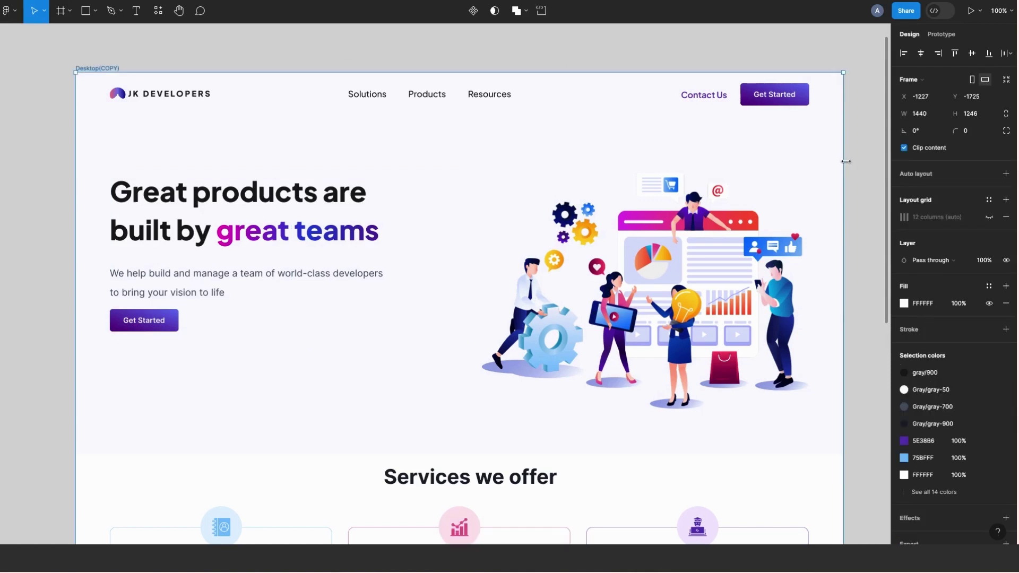
{"action": "left_click_drag", "start_coordinate": [845, 162], "coordinate": [687, 166]}
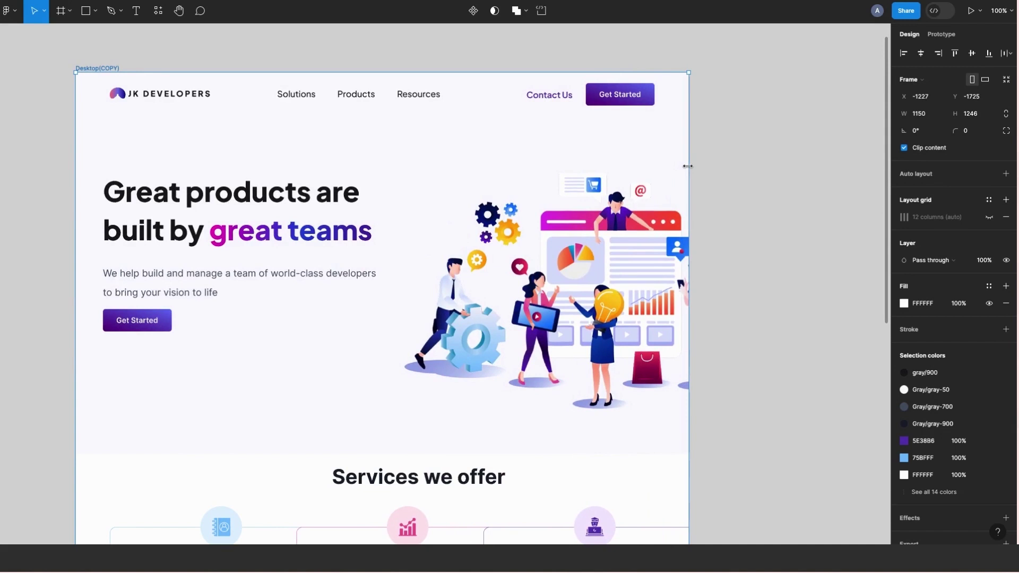
{"action": "key", "text": "ctrl+z"}
{"action": "left_click", "coordinate": [275, 196]}
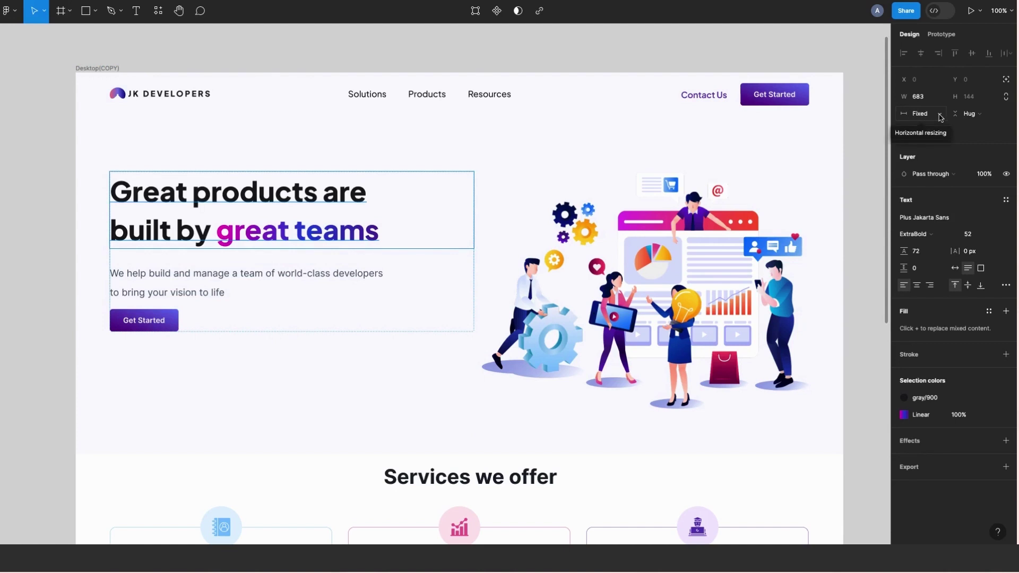
Set both the hero heading and paragraph to Fill container horizontally.
{"action": "left_click", "coordinate": [941, 117]}
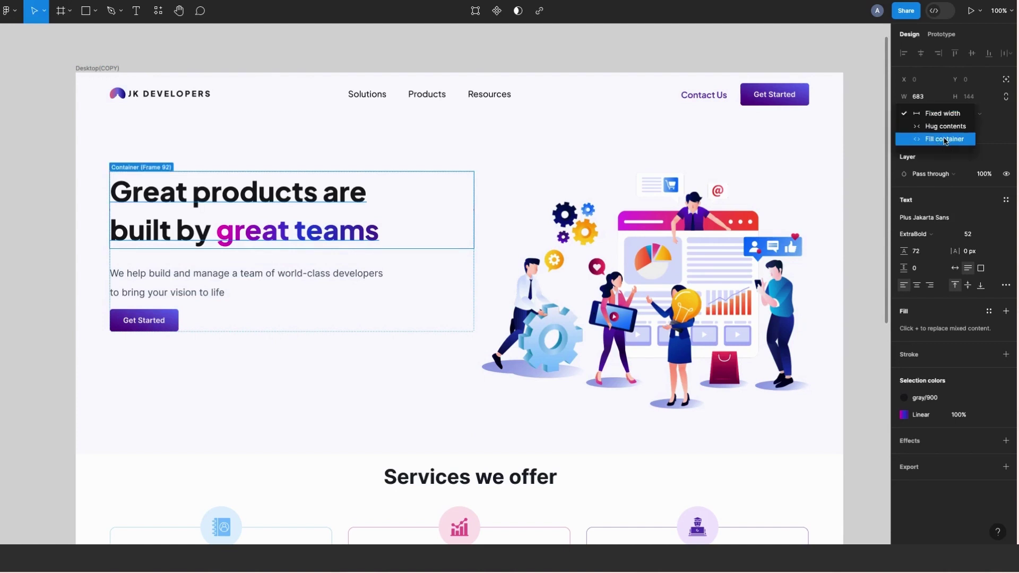
{"action": "left_click", "coordinate": [944, 140]}
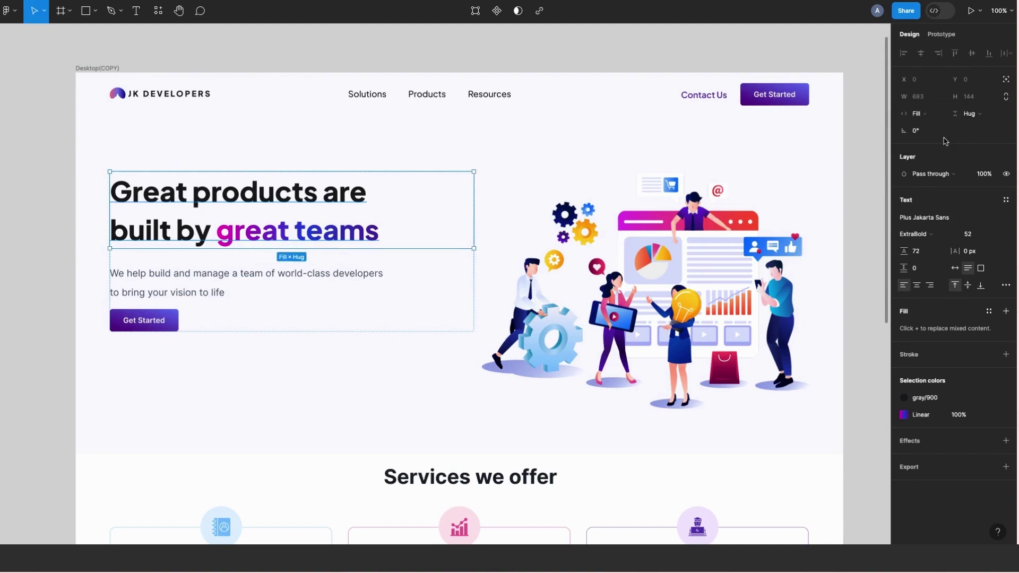
{"action": "left_click", "coordinate": [206, 276]}
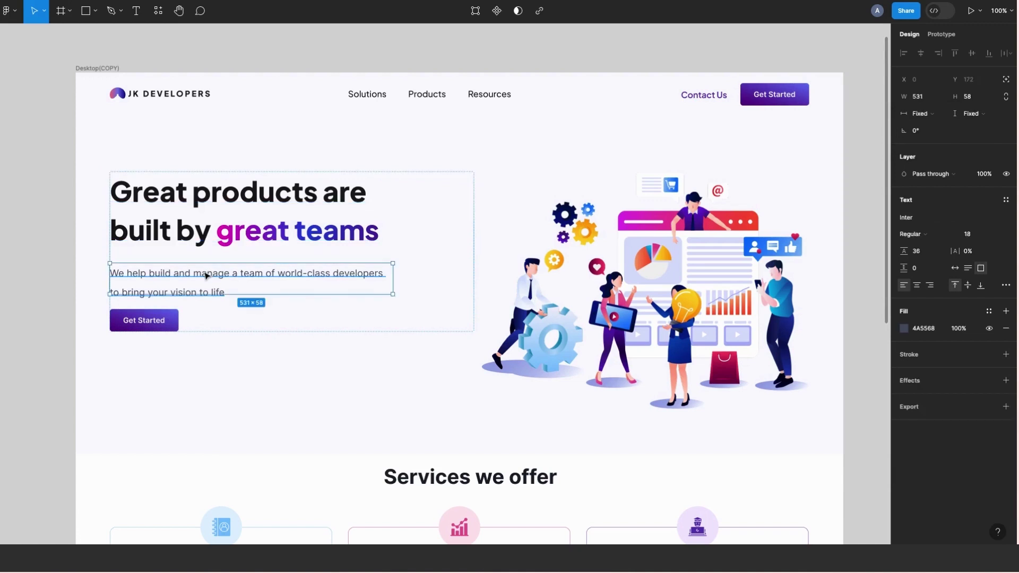
{"action": "left_click", "coordinate": [937, 117]}
{"action": "left_click", "coordinate": [938, 141]}
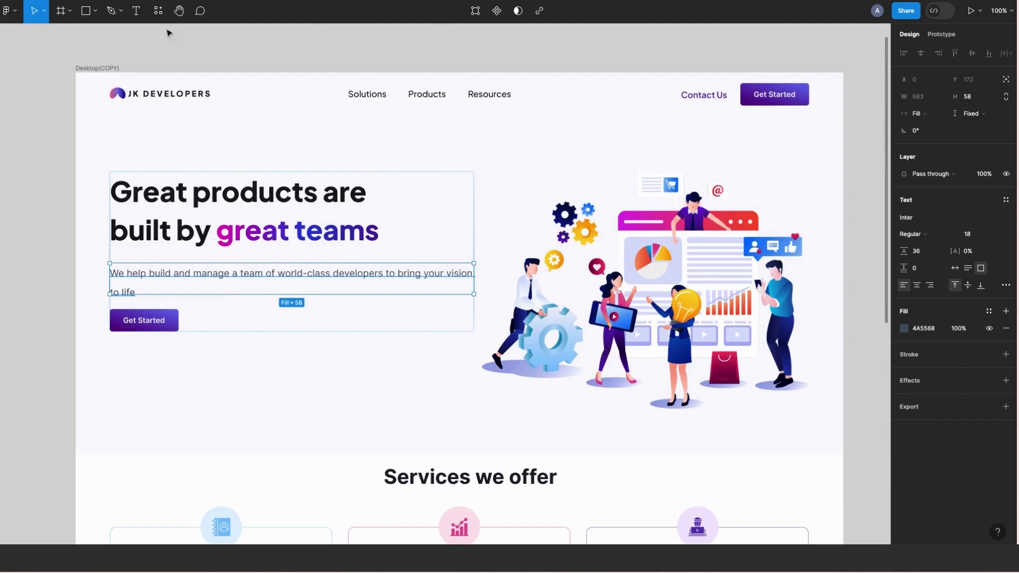
Narrow the Desktop(COPY) frame to 1054 wide to preview the text reflow.
{"action": "left_click", "coordinate": [110, 67]}
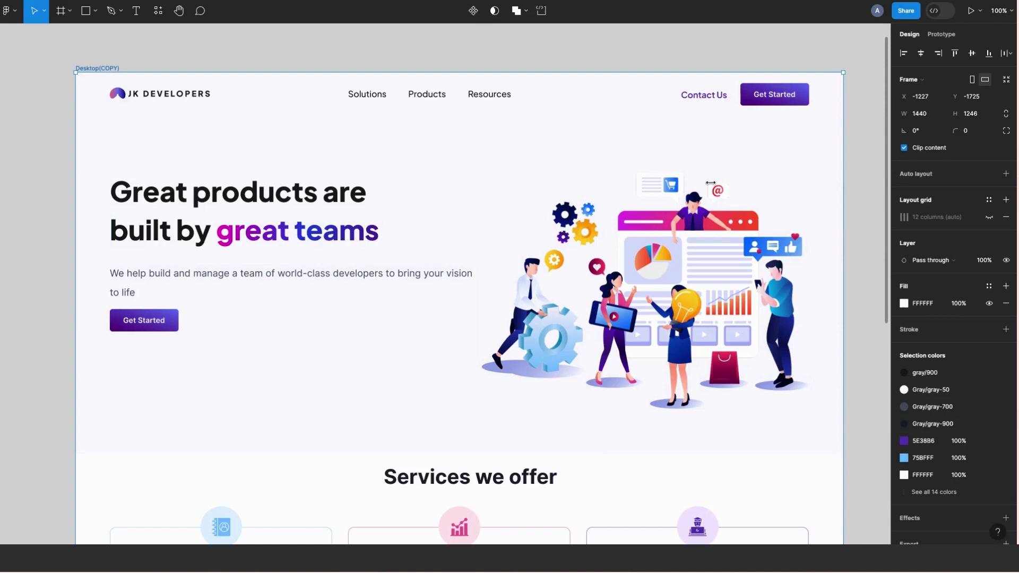
{"action": "left_click_drag", "start_coordinate": [709, 183], "coordinate": [646, 183]}
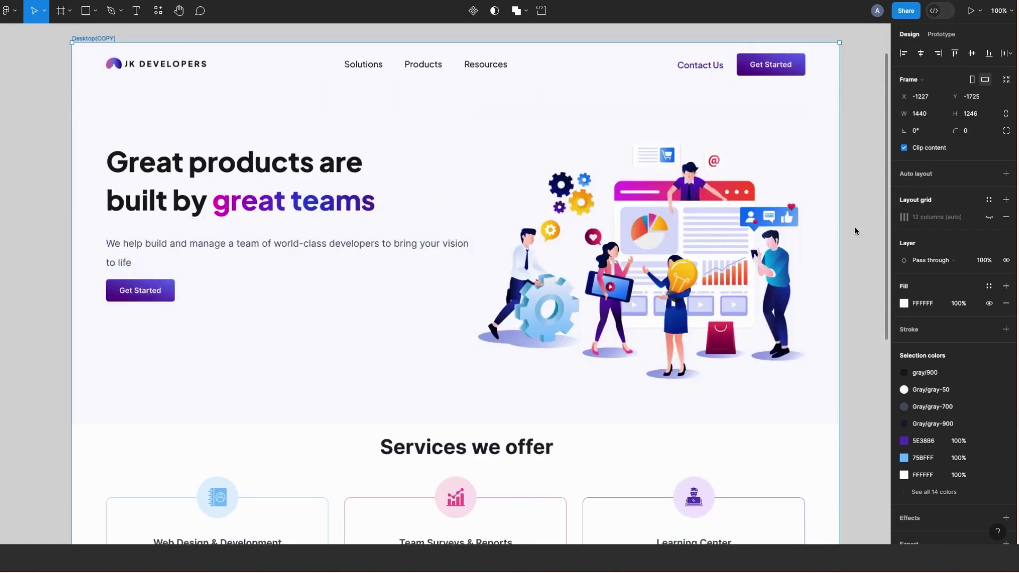
{"action": "left_click_drag", "start_coordinate": [840, 231], "coordinate": [634, 225]}
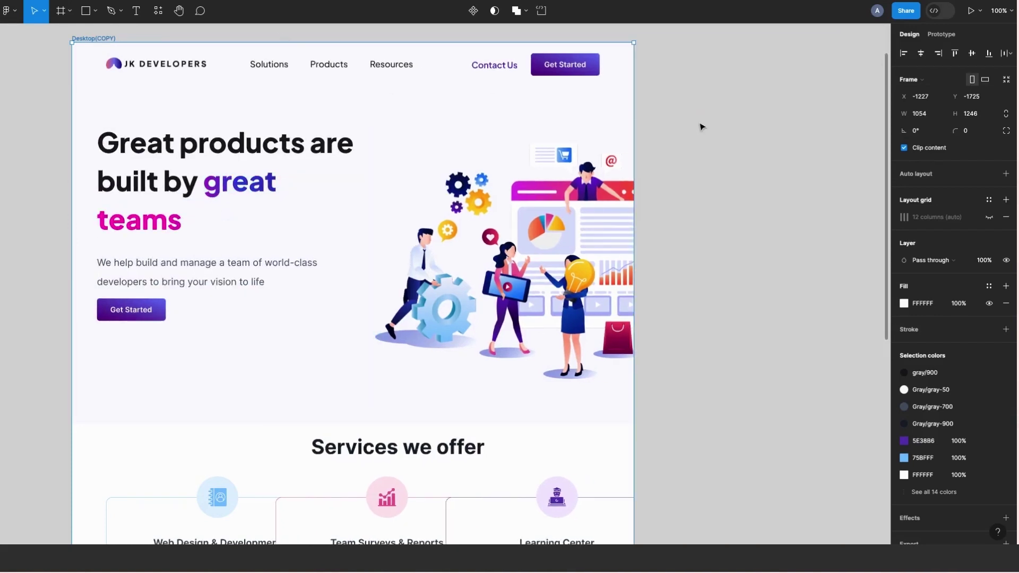
Undo the resize, constrain the hero illustration to Center horizontally and Scale vertically, then test-narrow the frame.
{"action": "key", "text": "ctrl+z"}
{"action": "left_click", "coordinate": [681, 167]}
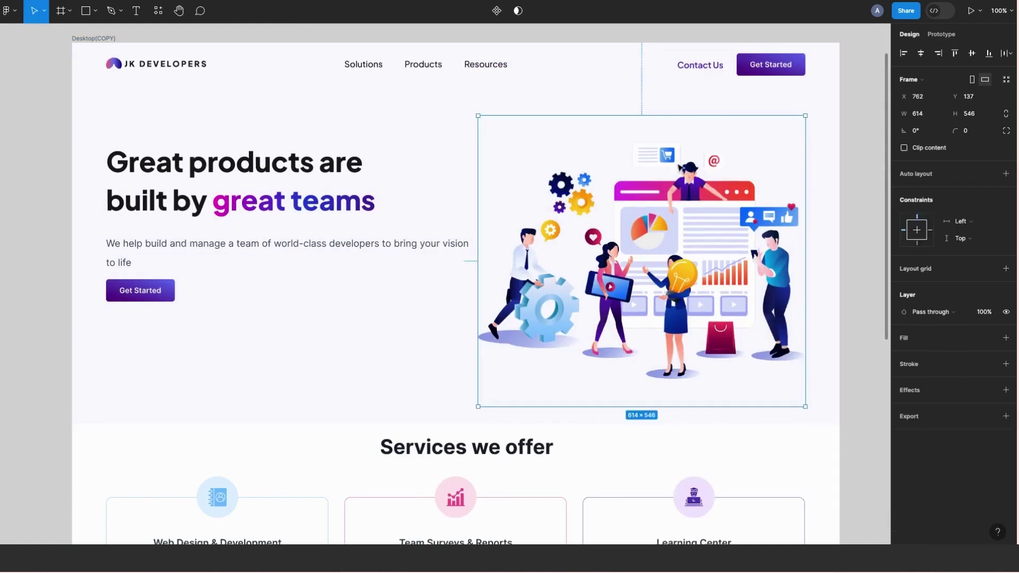
{"action": "left_click", "coordinate": [961, 222]}
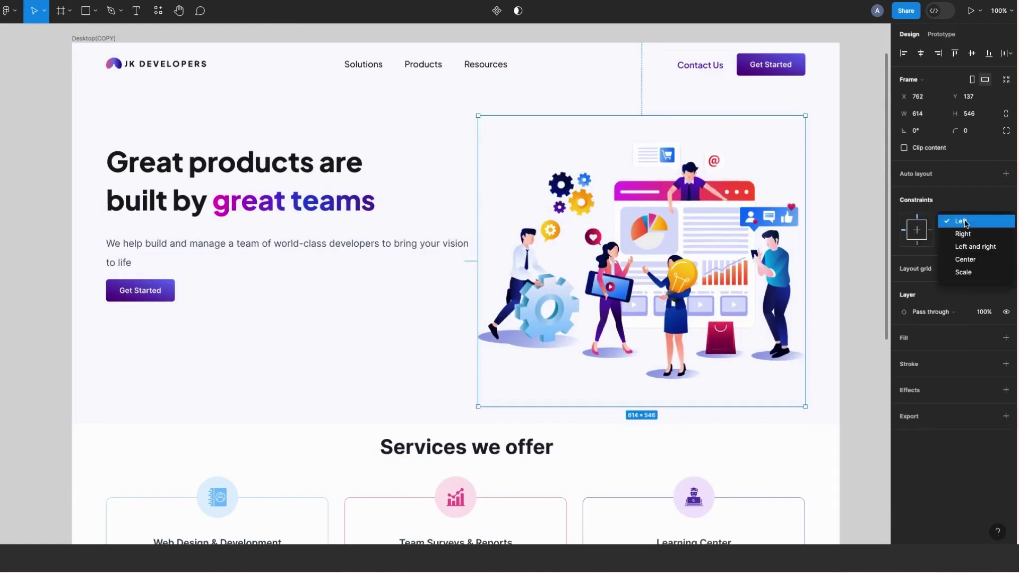
{"action": "left_click", "coordinate": [967, 260]}
{"action": "left_click", "coordinate": [972, 239]}
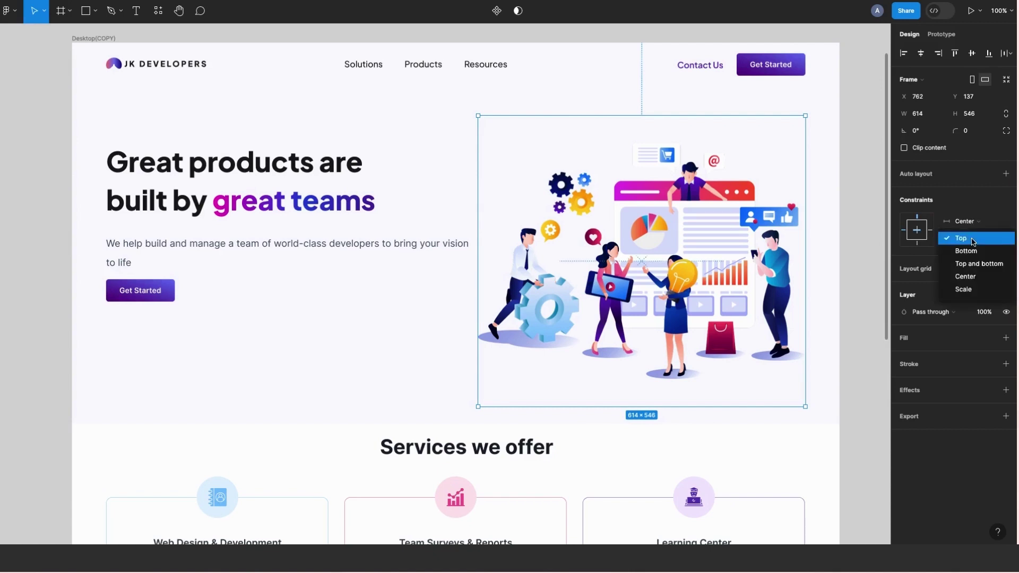
{"action": "left_click", "coordinate": [969, 290]}
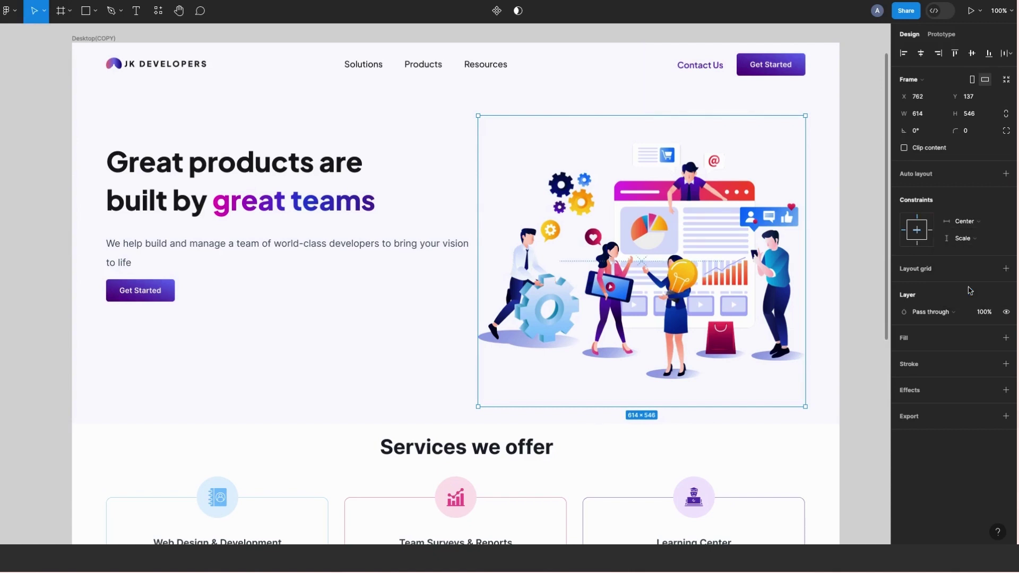
{"action": "left_click", "coordinate": [99, 39]}
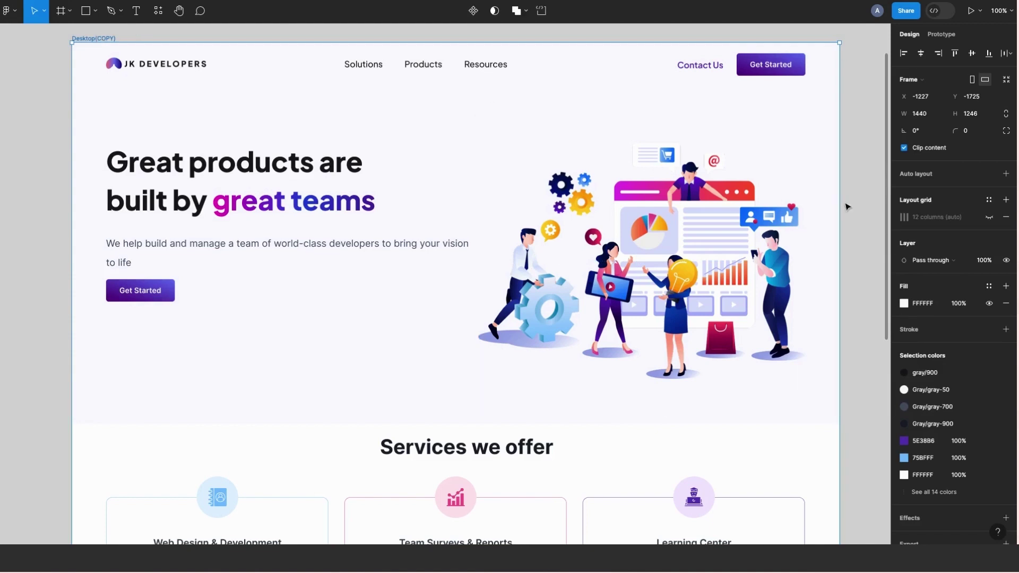
{"action": "left_click_drag", "start_coordinate": [841, 203], "coordinate": [747, 197]}
Restore the frame to 1440 wide and give the 'Services we offer' heading Center constraints on both axes.
{"action": "key", "text": "ctrl+z"}
{"action": "left_click", "coordinate": [463, 455]}
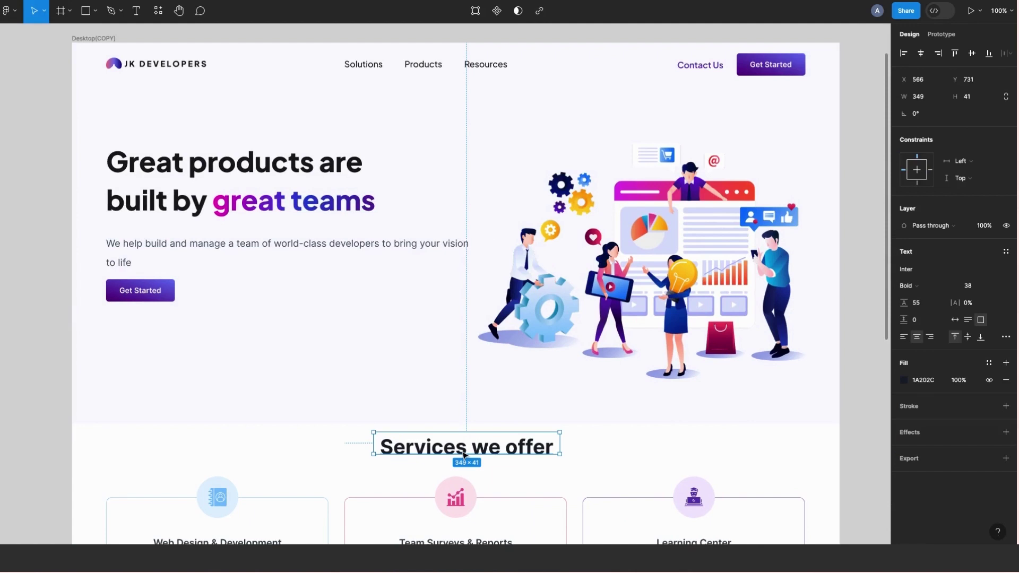
{"action": "left_click", "coordinate": [984, 160]}
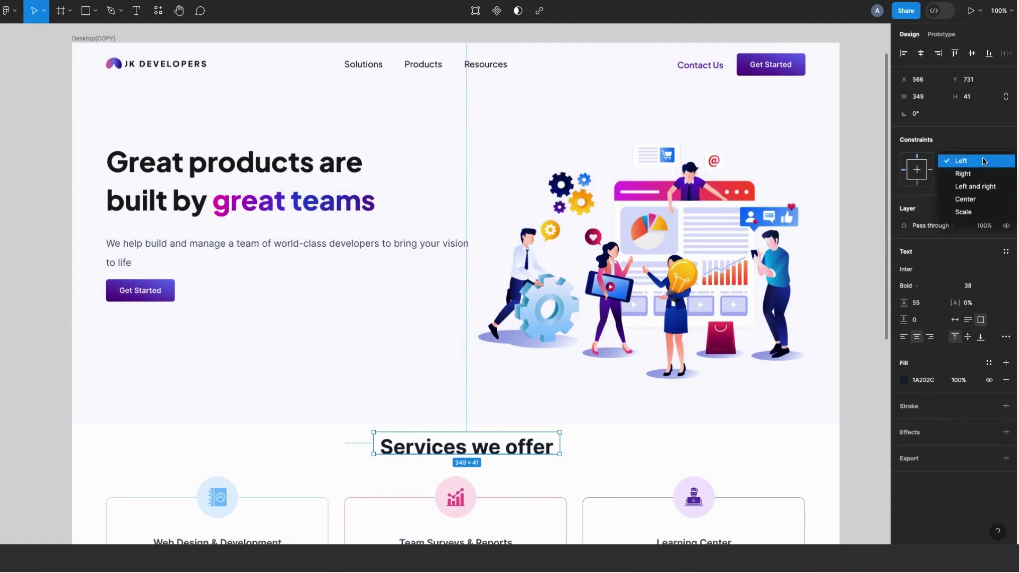
{"action": "left_click", "coordinate": [972, 199]}
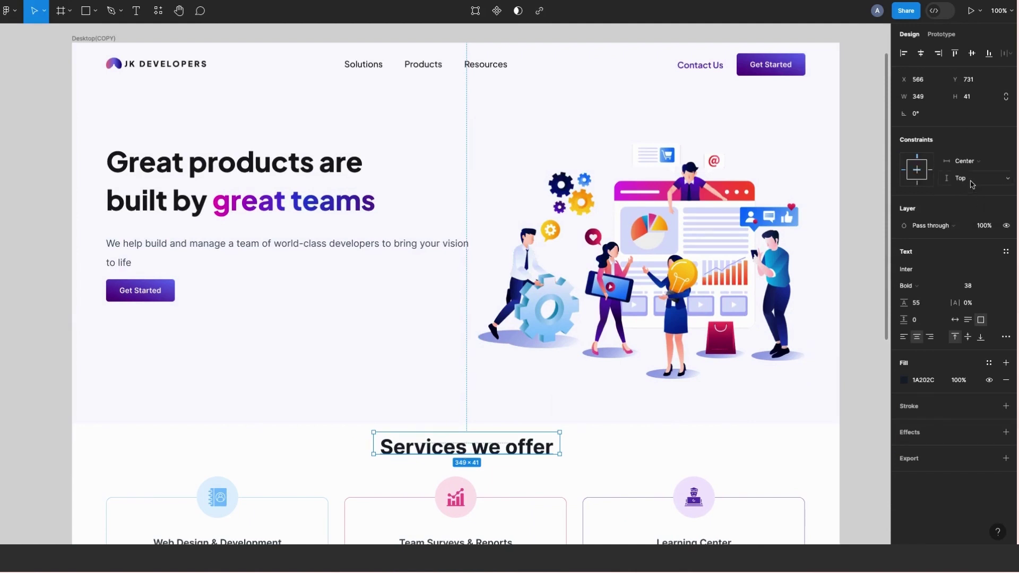
{"action": "left_click", "coordinate": [972, 183]}
{"action": "left_click", "coordinate": [969, 216]}
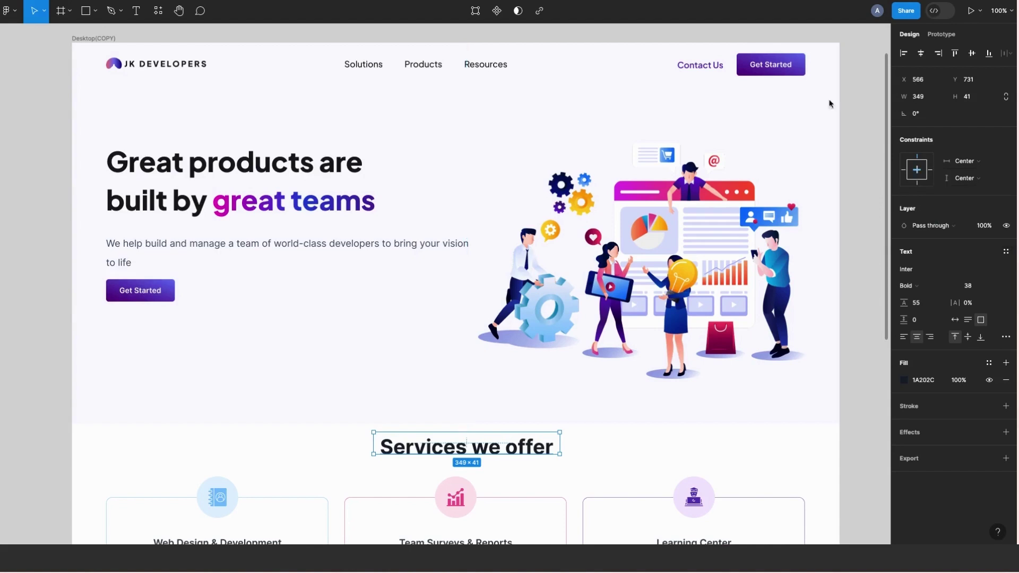
{"action": "left_click", "coordinate": [106, 39]}
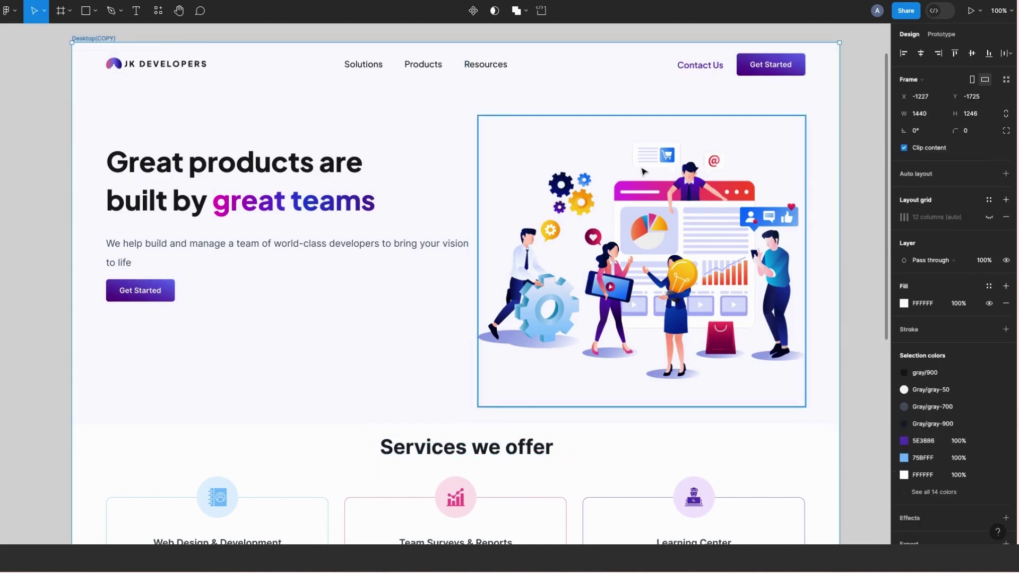
{"action": "scroll", "coordinate": [228, 291], "scroll_direction": "down", "scroll_amount": 4}
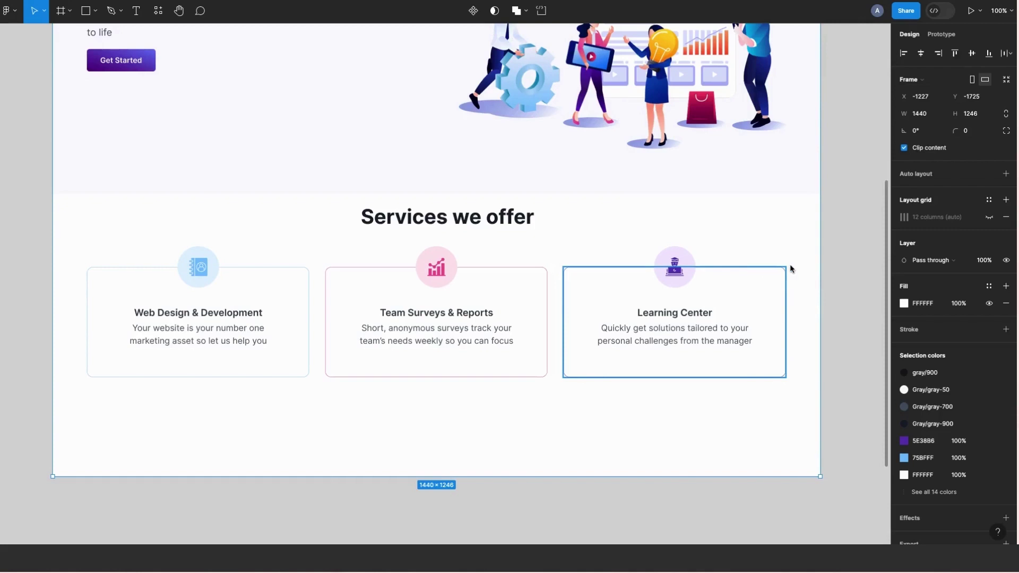
{"action": "left_click_drag", "start_coordinate": [724, 266], "coordinate": [431, 263]}
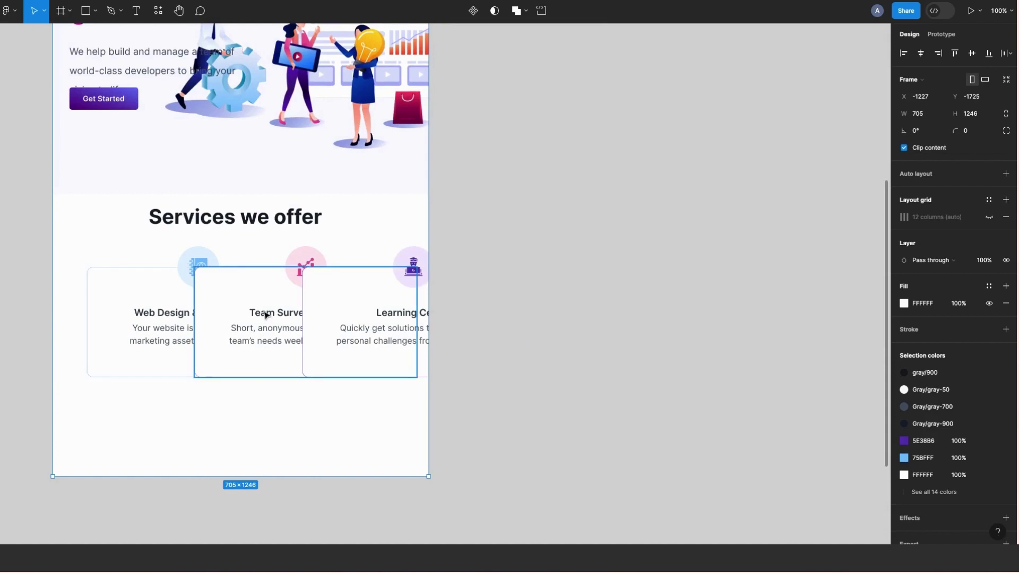
{"action": "key", "text": "ctrl+z"}
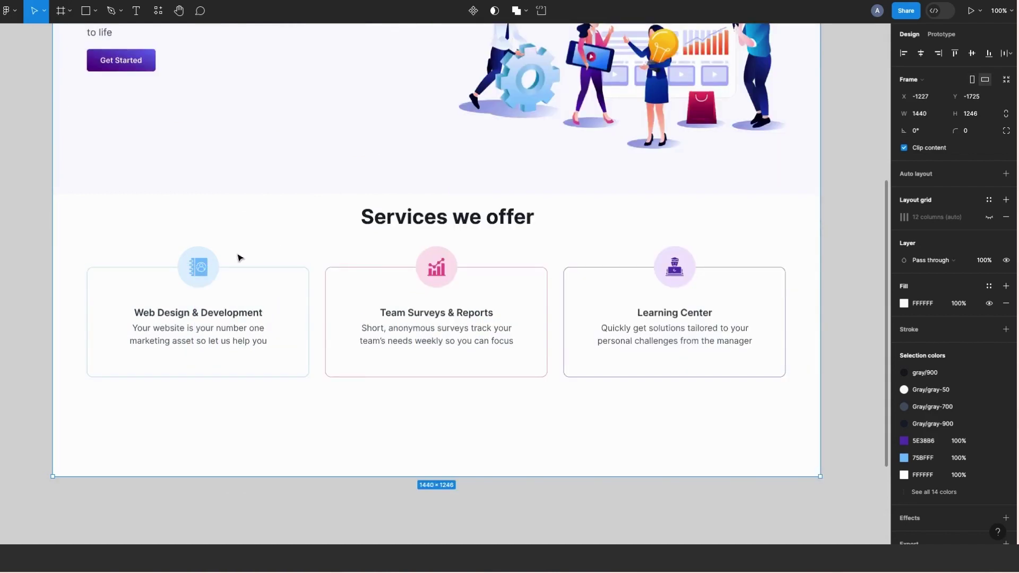
Set the Web Design & Development card's 78×78 icon to Center horizontally, keeping Top vertically.
{"action": "left_click", "coordinate": [206, 265]}
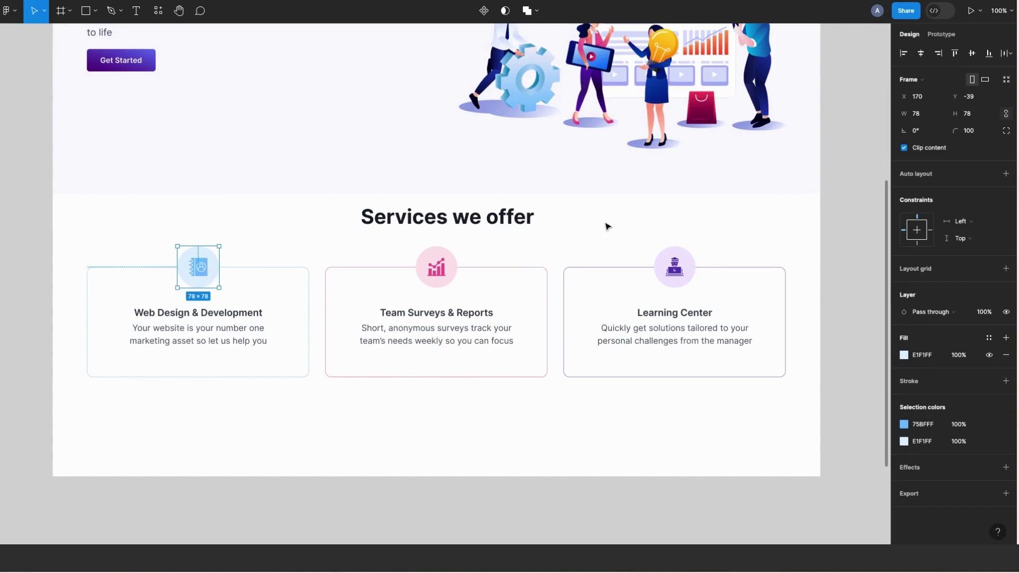
{"action": "left_click", "coordinate": [985, 224]}
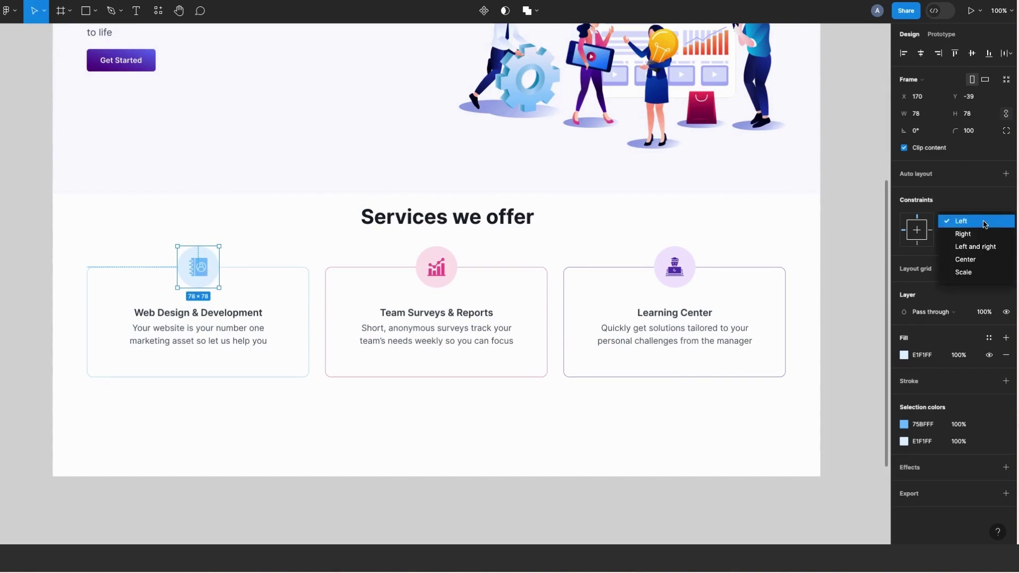
{"action": "left_click", "coordinate": [970, 261]}
{"action": "left_click", "coordinate": [963, 237]}
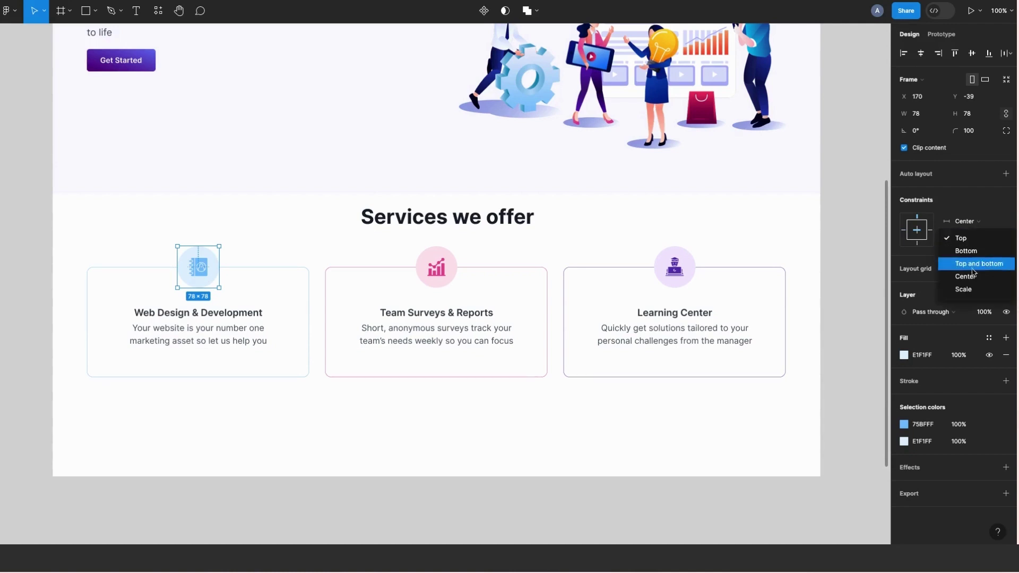
{"action": "left_click", "coordinate": [964, 242]}
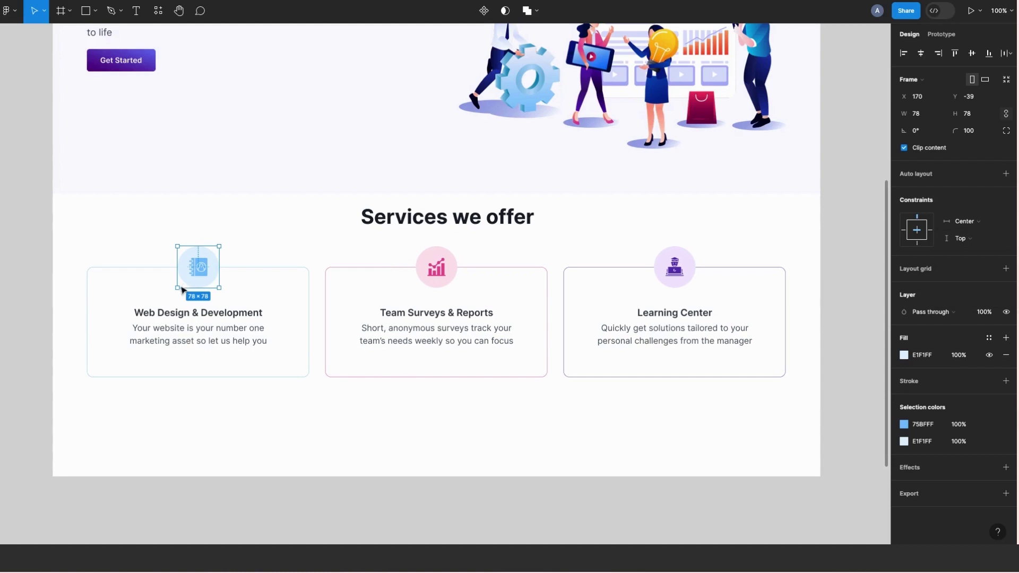
{"action": "left_click", "coordinate": [176, 317]}
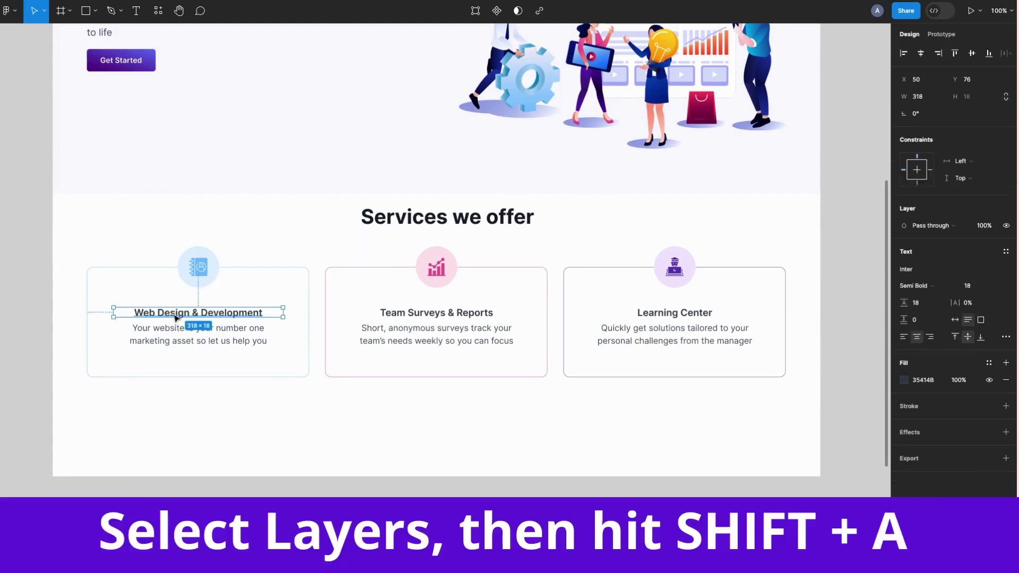
Auto-layout the Web Design title and description, then set the card's constraints to Left and right, Scale.
{"action": "left_click", "coordinate": [166, 338], "text": "shift"}
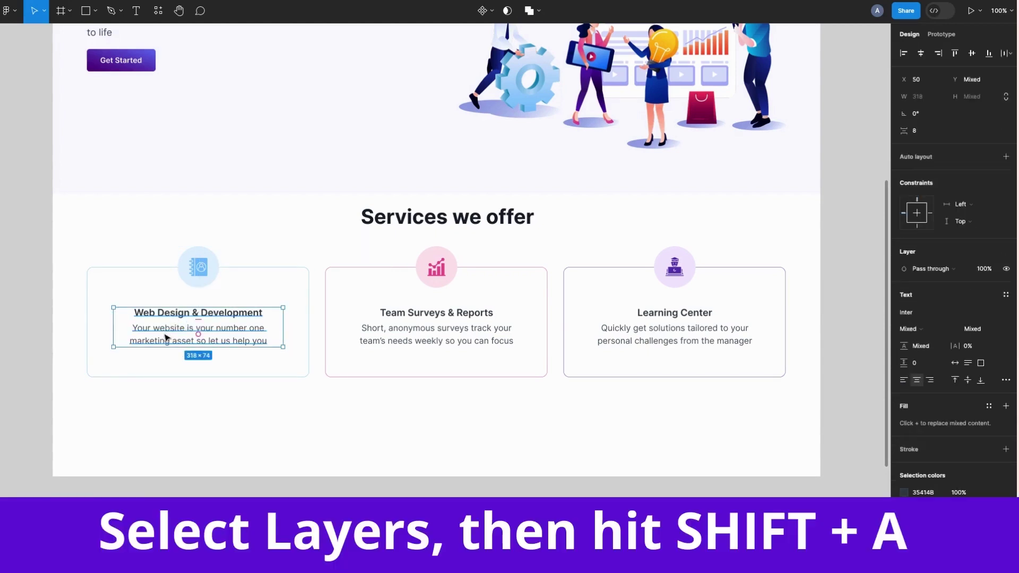
{"action": "key", "text": "shift+a"}
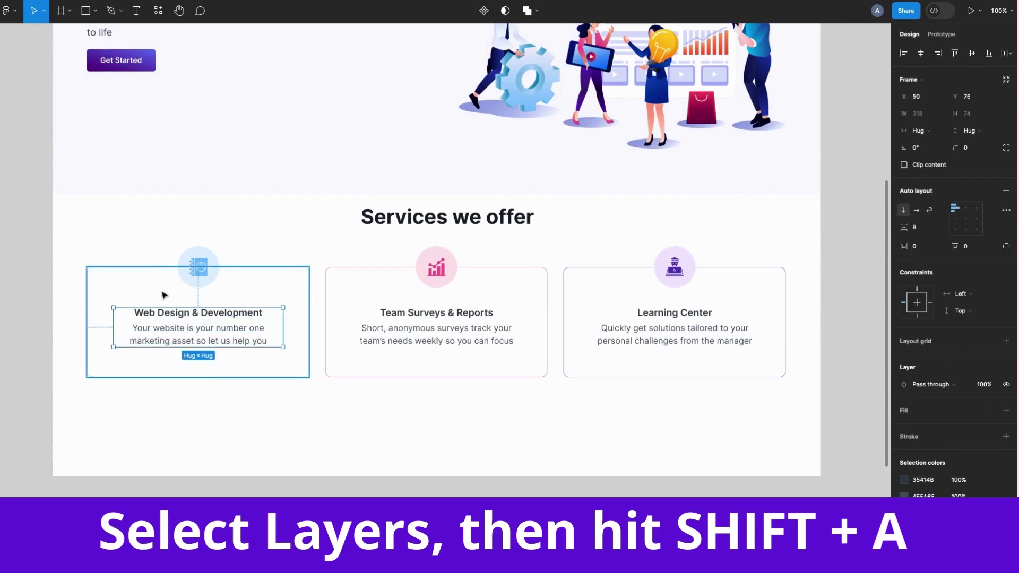
{"action": "left_click", "coordinate": [152, 273]}
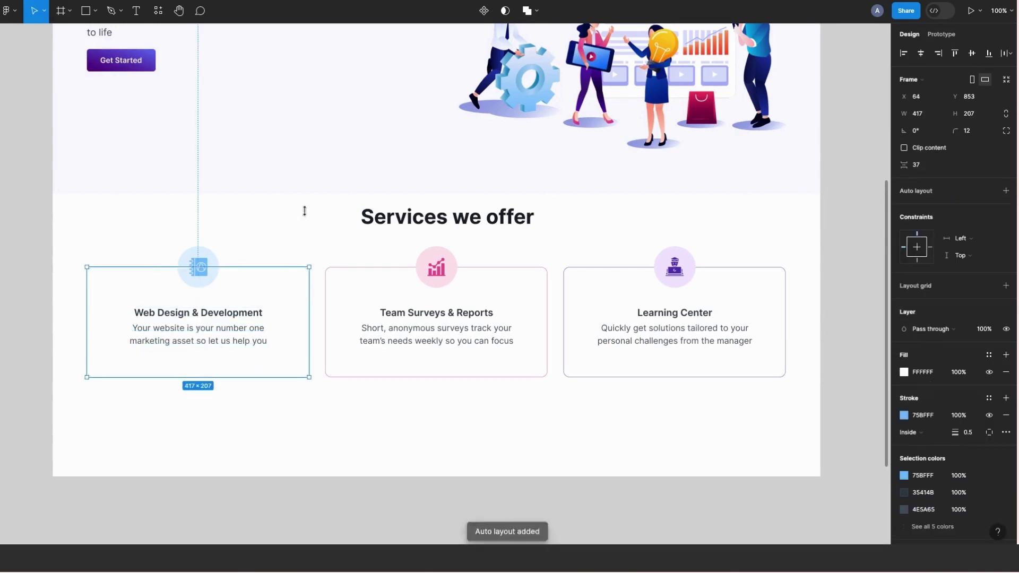
{"action": "left_click", "coordinate": [975, 240]}
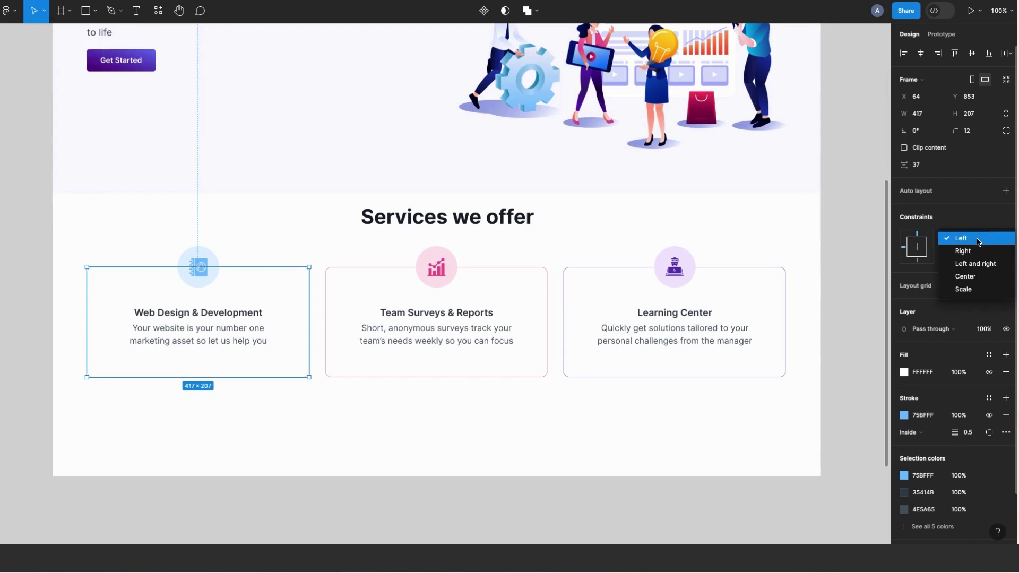
{"action": "left_click", "coordinate": [976, 263]}
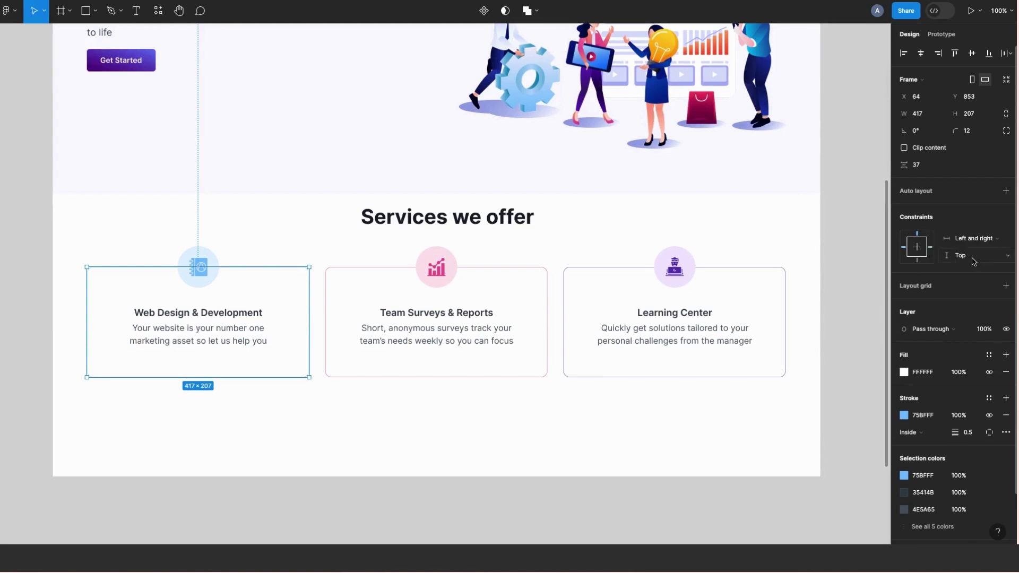
{"action": "left_click", "coordinate": [973, 261]}
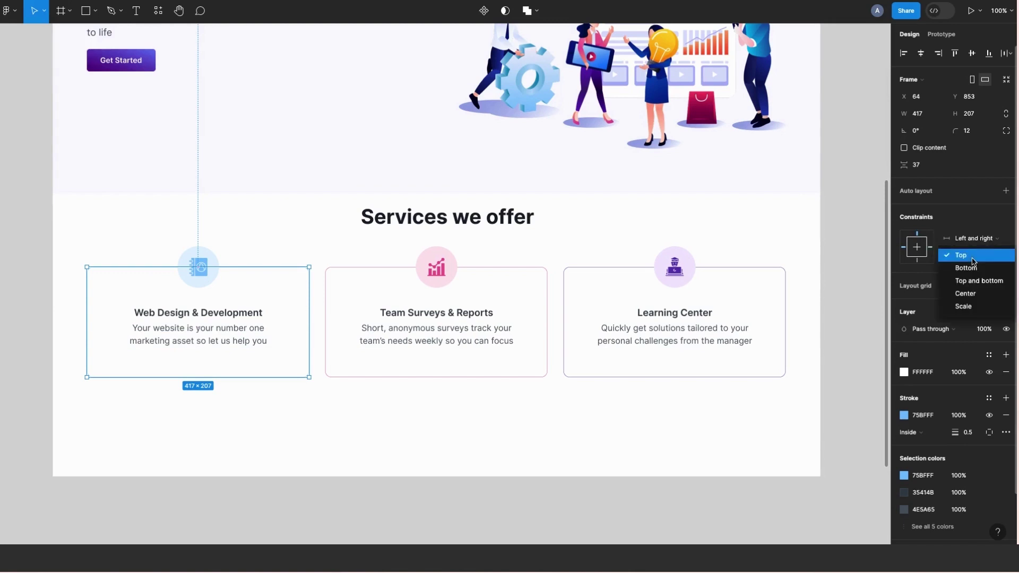
{"action": "left_click", "coordinate": [969, 309]}
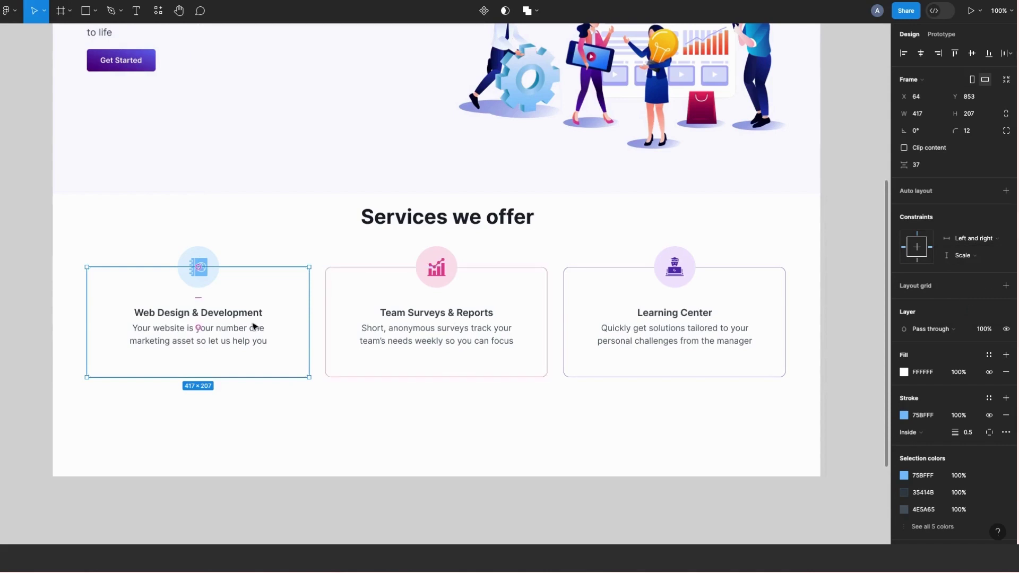
{"action": "left_click", "coordinate": [251, 393]}
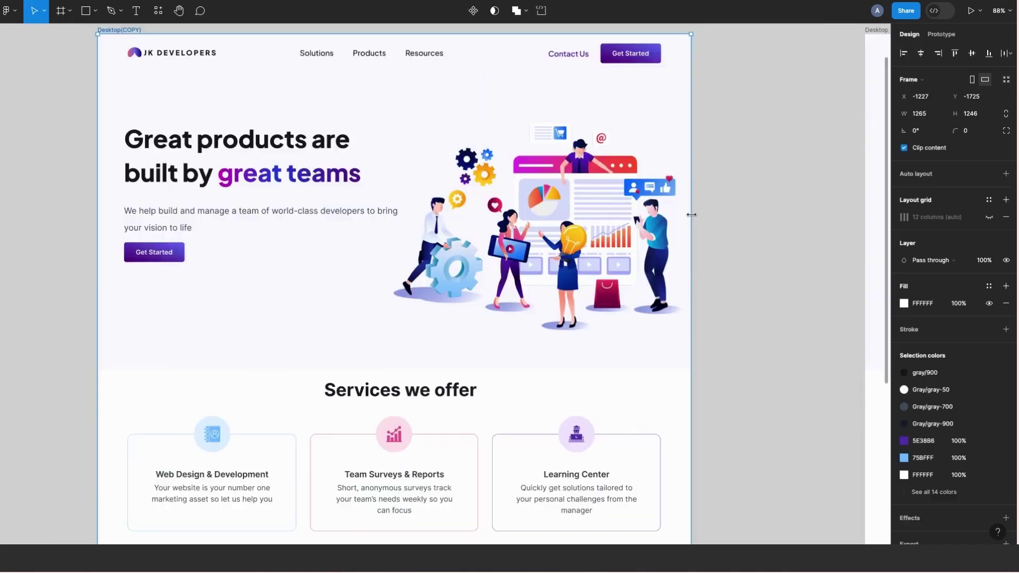
Drag the Desktop (copy) frame's right edge inward so its content reflows narrower.
{"action": "left_click_drag", "start_coordinate": [689, 214], "coordinate": [644, 212]}
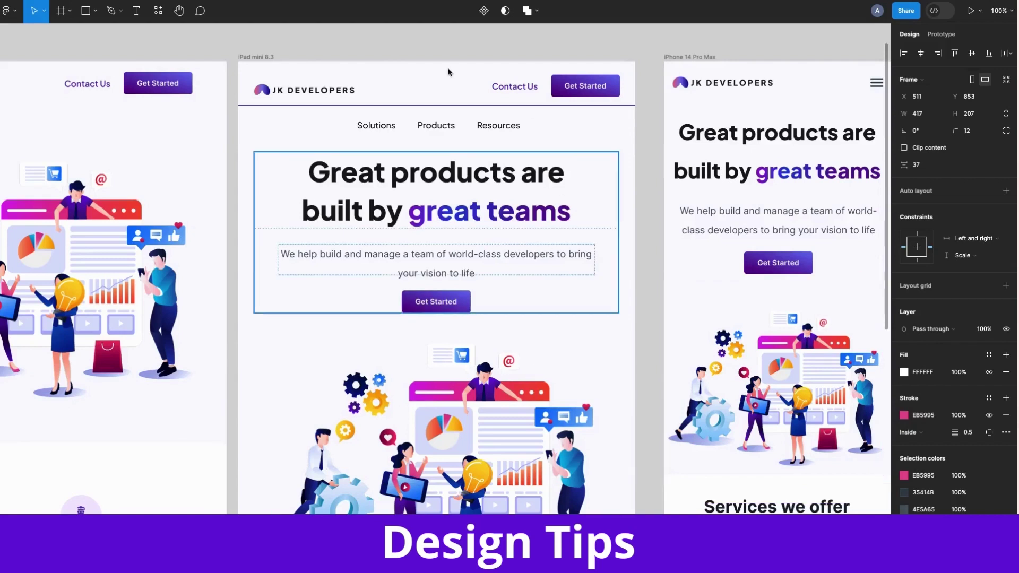
{"action": "left_click", "coordinate": [263, 56]}
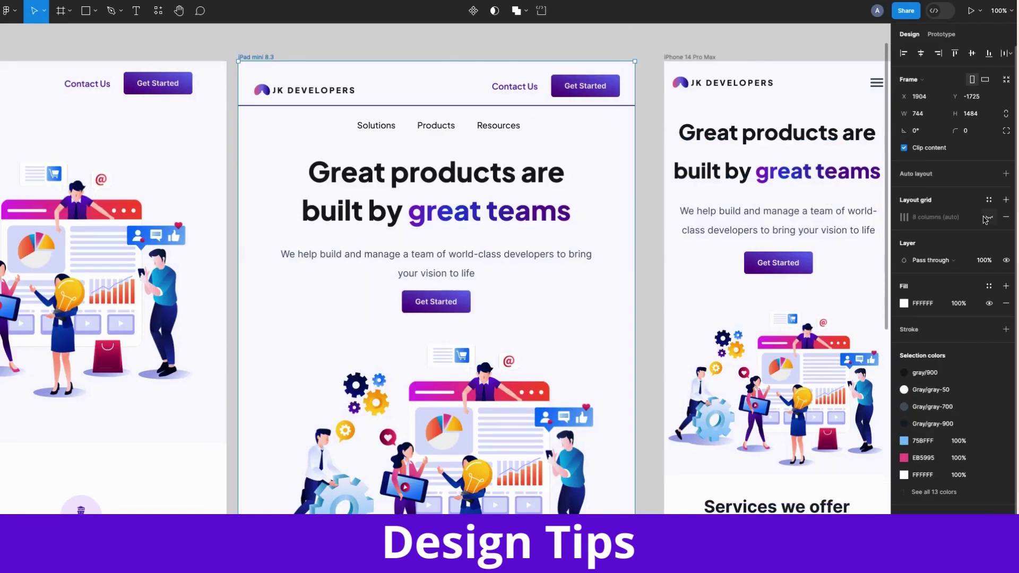
{"action": "left_click", "coordinate": [989, 218]}
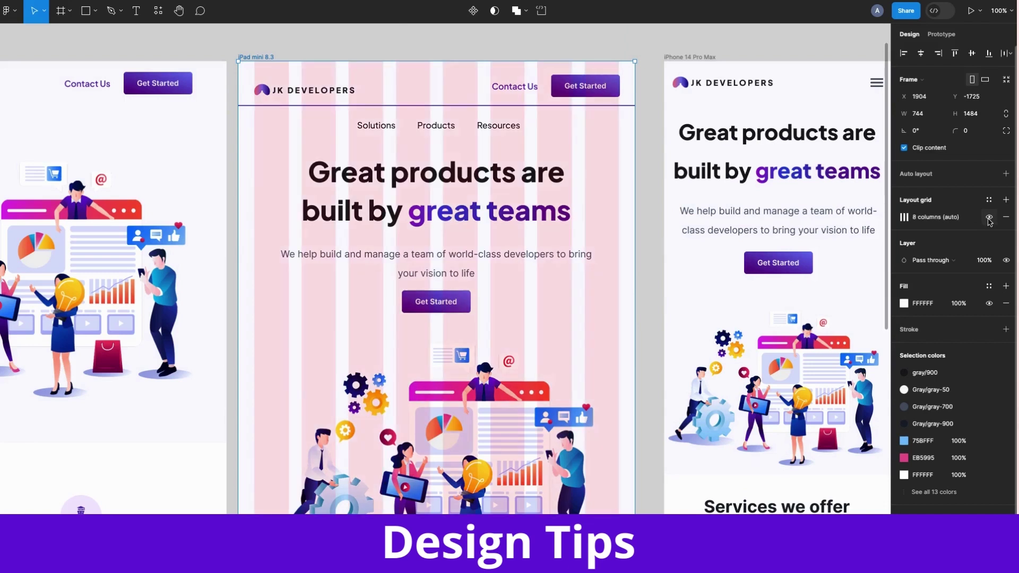
{"action": "left_click", "coordinate": [905, 217]}
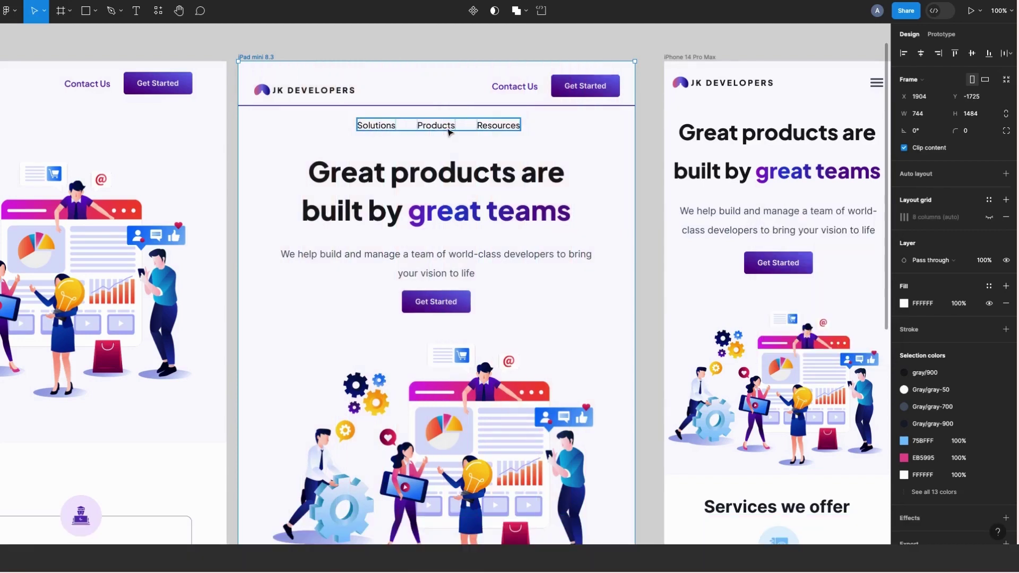
{"action": "scroll", "coordinate": [189, 167], "scroll_direction": "left", "scroll_amount": 3}
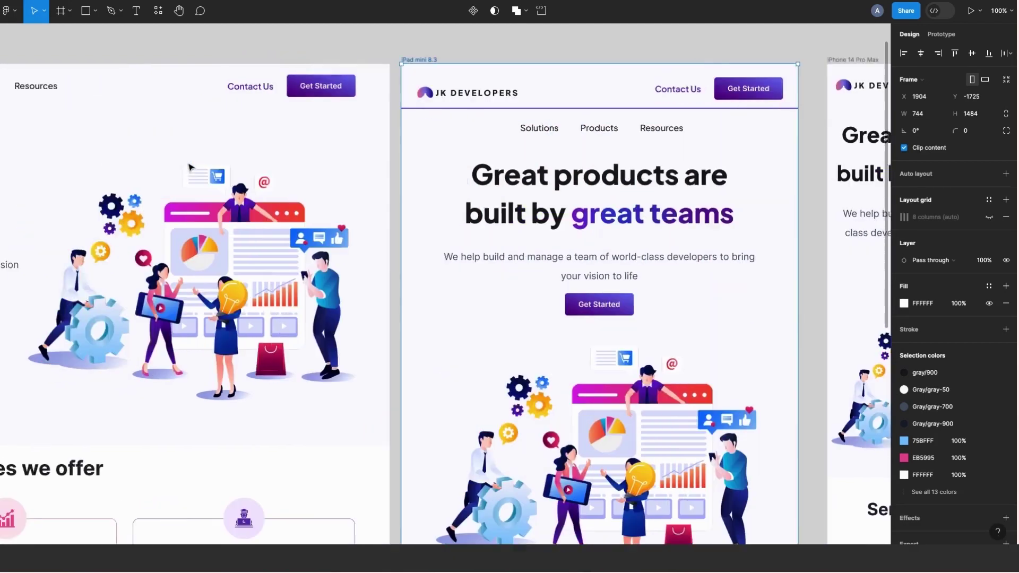
{"action": "scroll", "coordinate": [189, 167], "scroll_direction": "left", "scroll_amount": 6}
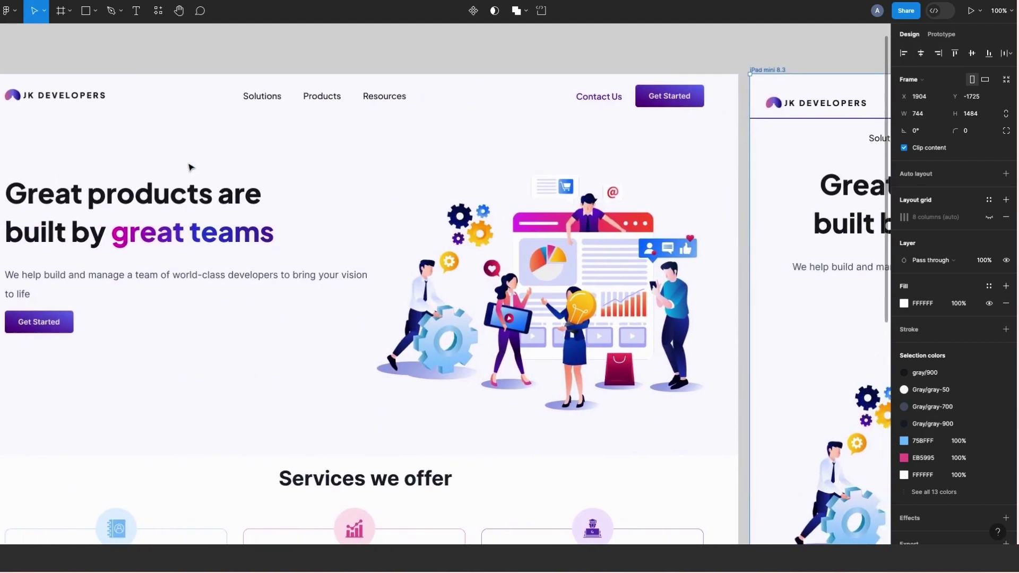
{"action": "scroll", "coordinate": [189, 167], "scroll_direction": "right", "scroll_amount": 10}
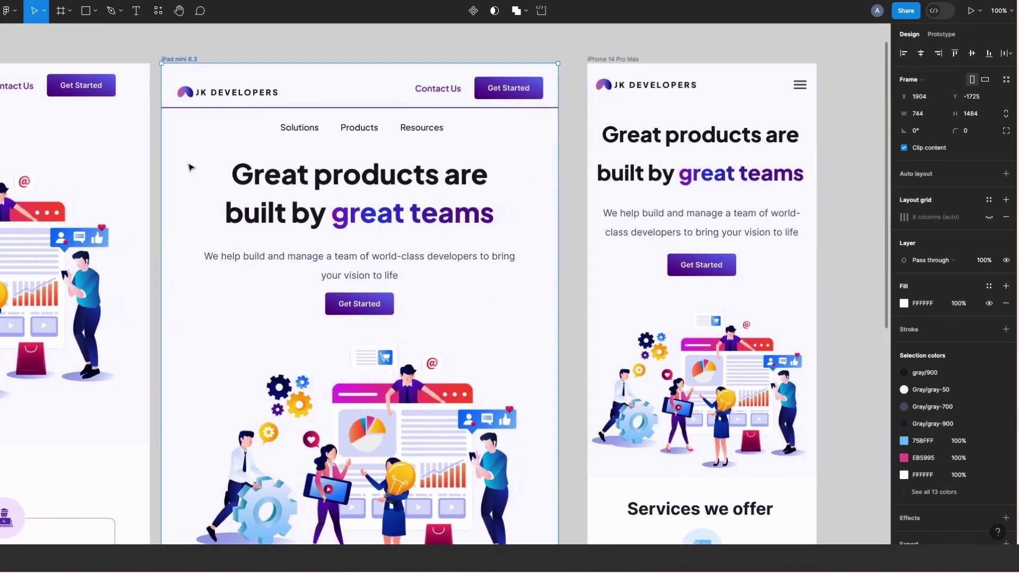
{"action": "scroll", "coordinate": [189, 167], "scroll_direction": "right", "scroll_amount": 1}
{"action": "scroll", "coordinate": [215, 235], "scroll_direction": "left", "scroll_amount": 10}
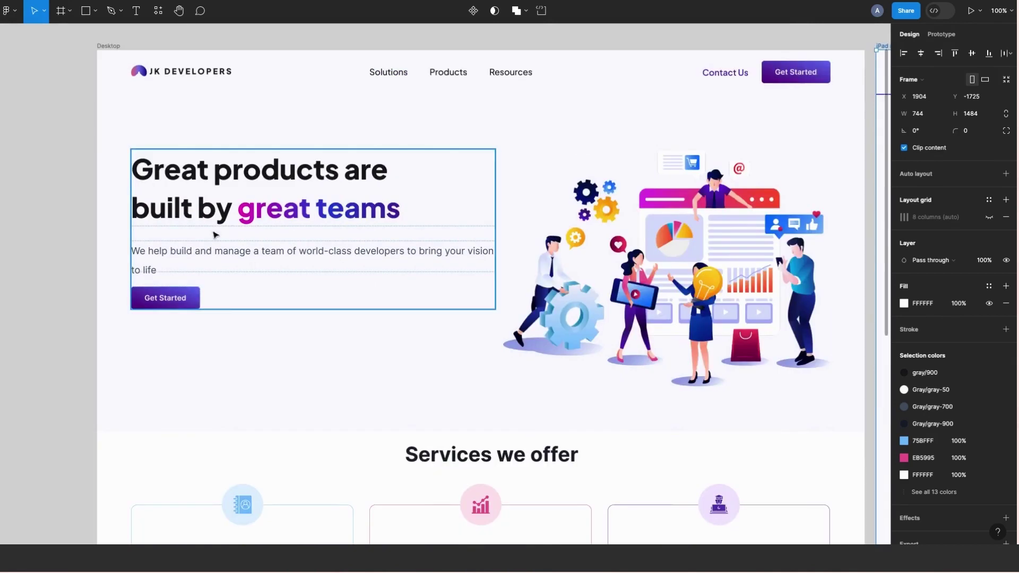
{"action": "scroll", "coordinate": [215, 235], "scroll_direction": "right", "scroll_amount": 10}
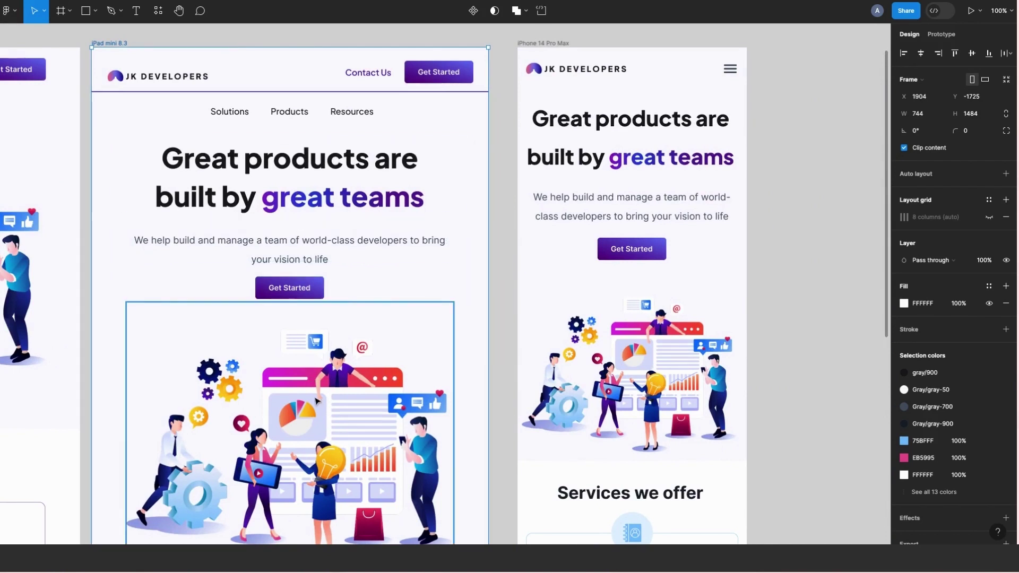
{"action": "scroll", "coordinate": [320, 400], "scroll_direction": "left", "scroll_amount": 10}
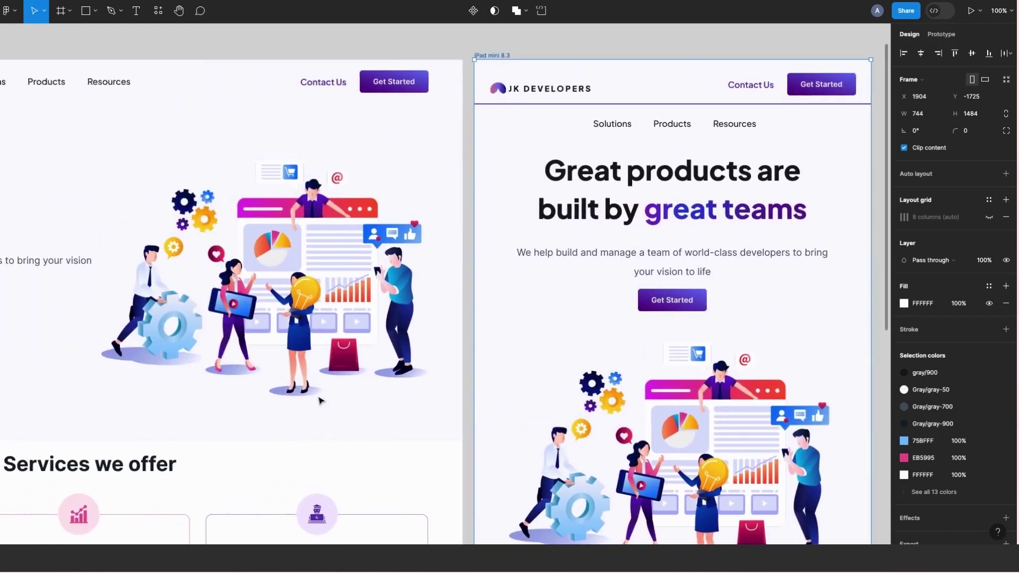
{"action": "scroll", "coordinate": [320, 400], "scroll_direction": "right", "scroll_amount": 10}
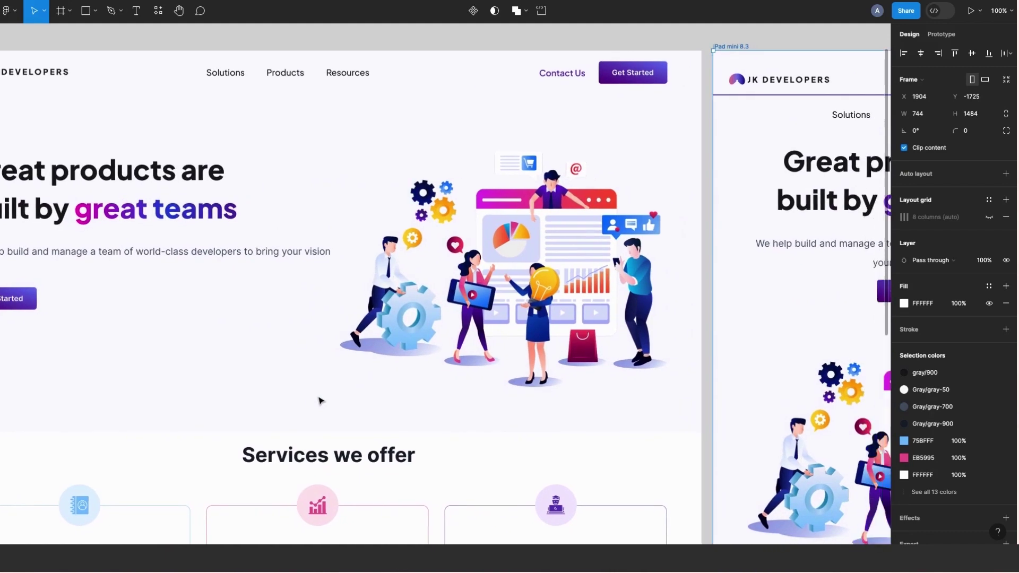
{"action": "scroll", "coordinate": [319, 400], "scroll_direction": "down", "scroll_amount": 5}
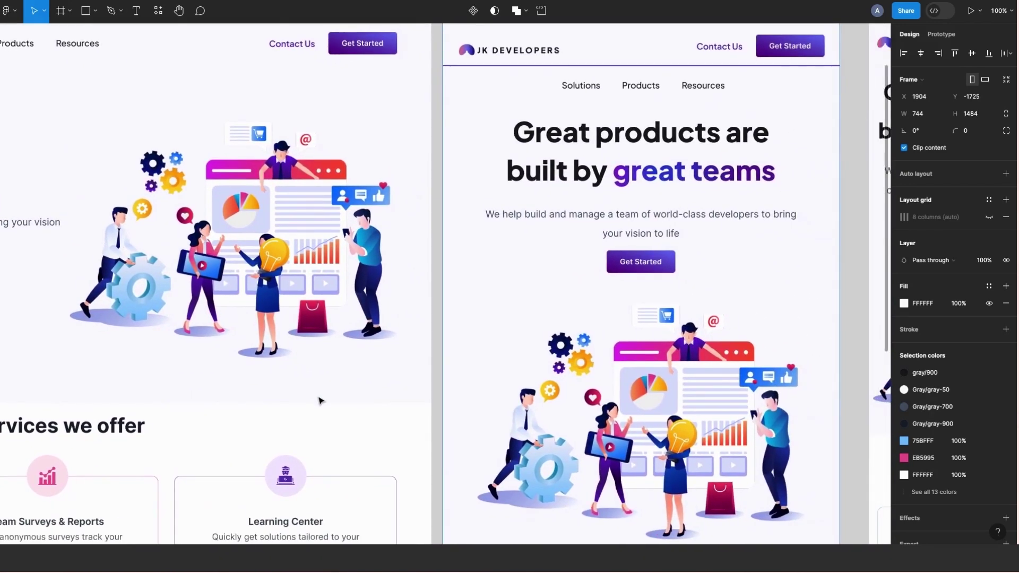
{"action": "left_click", "coordinate": [424, 382]}
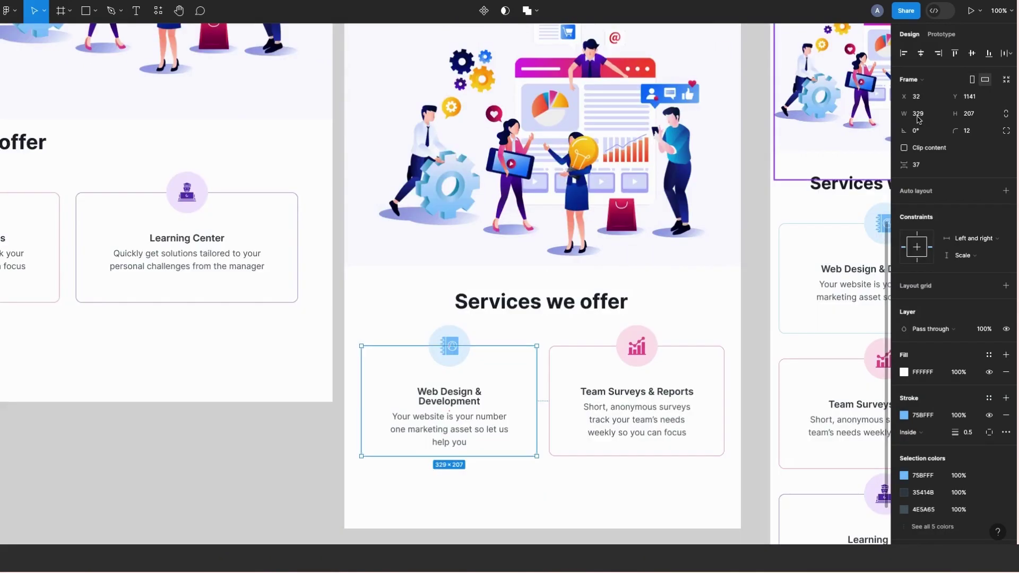
{"action": "left_click", "coordinate": [242, 208]}
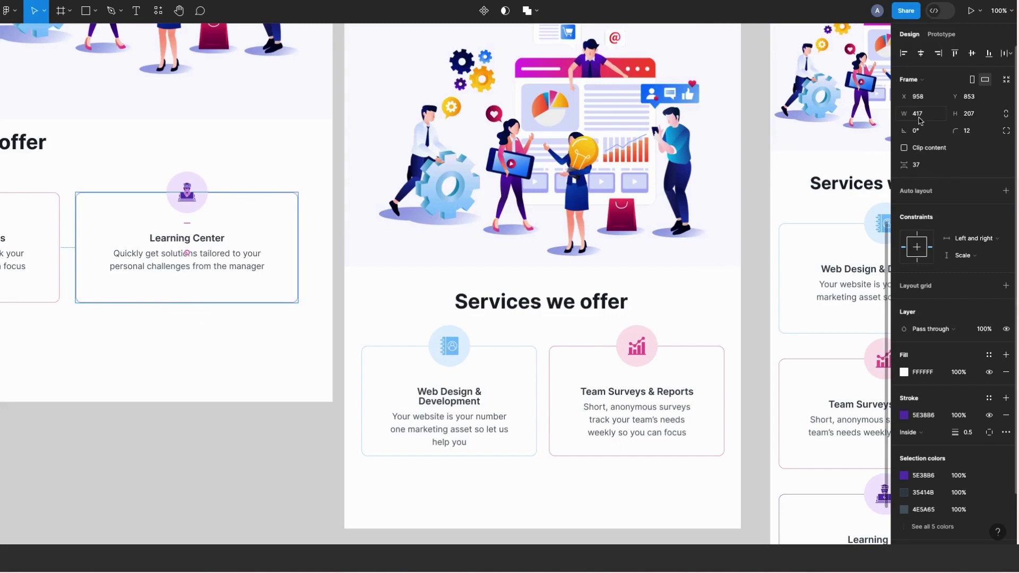
{"action": "left_click", "coordinate": [672, 316]}
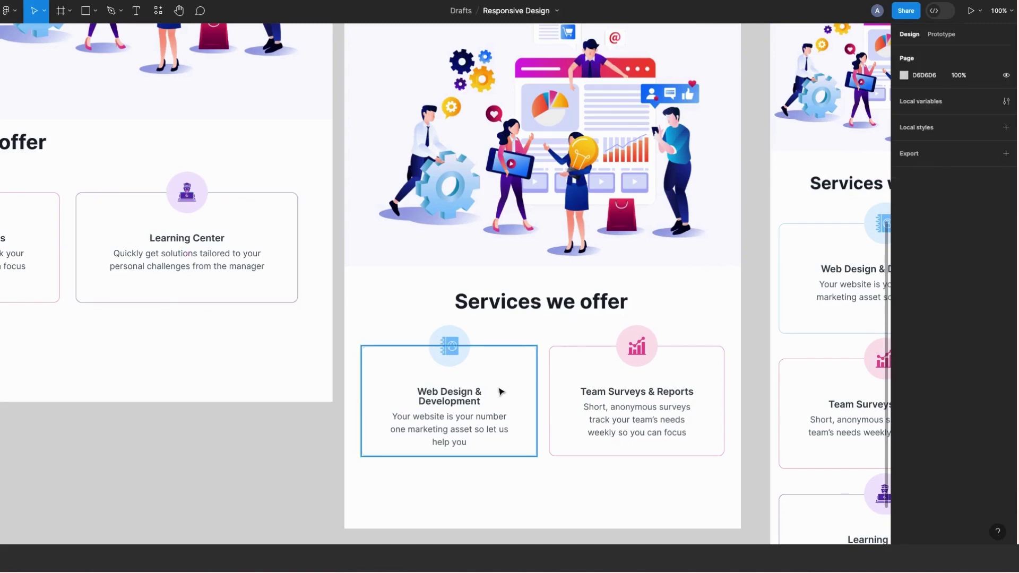
{"action": "scroll", "coordinate": [239, 278], "scroll_direction": "left", "scroll_amount": 10}
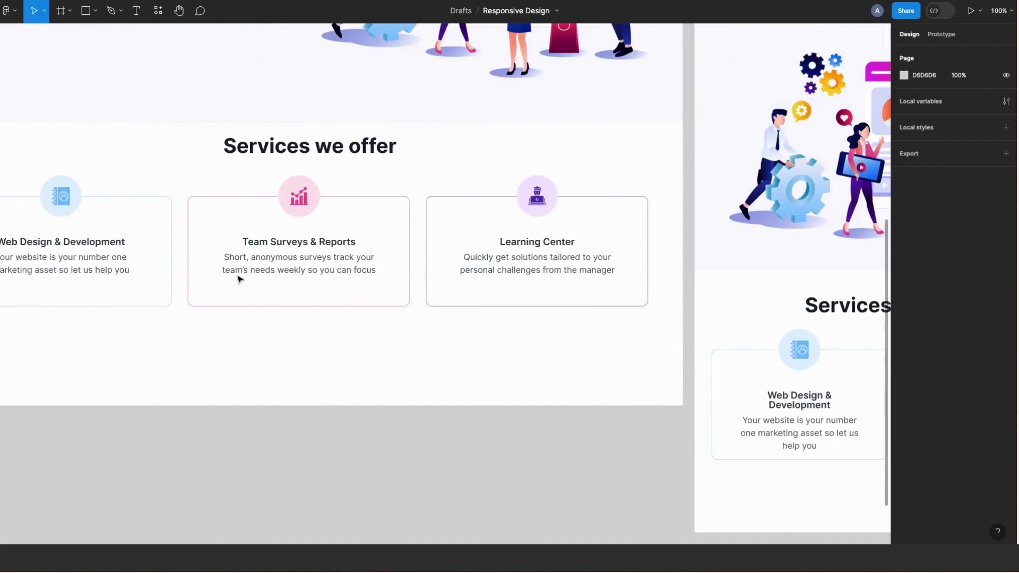
{"action": "scroll", "coordinate": [238, 277], "scroll_direction": "left", "scroll_amount": 2}
{"action": "scroll", "coordinate": [239, 277], "scroll_direction": "up", "scroll_amount": 1}
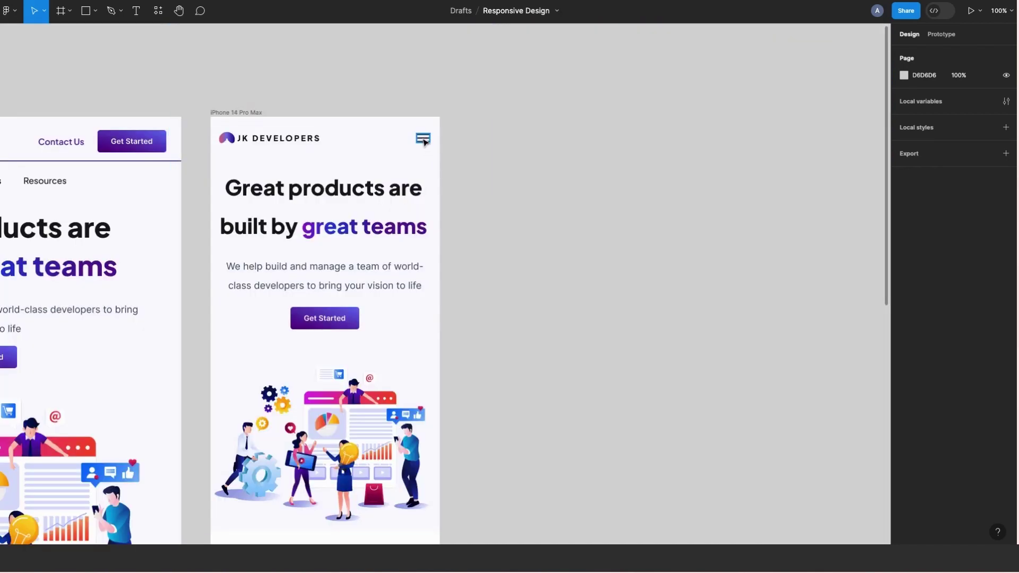
{"action": "scroll", "coordinate": [150, 195], "scroll_direction": "left", "scroll_amount": 9}
{"action": "scroll", "coordinate": [150, 195], "scroll_direction": "up", "scroll_amount": 1}
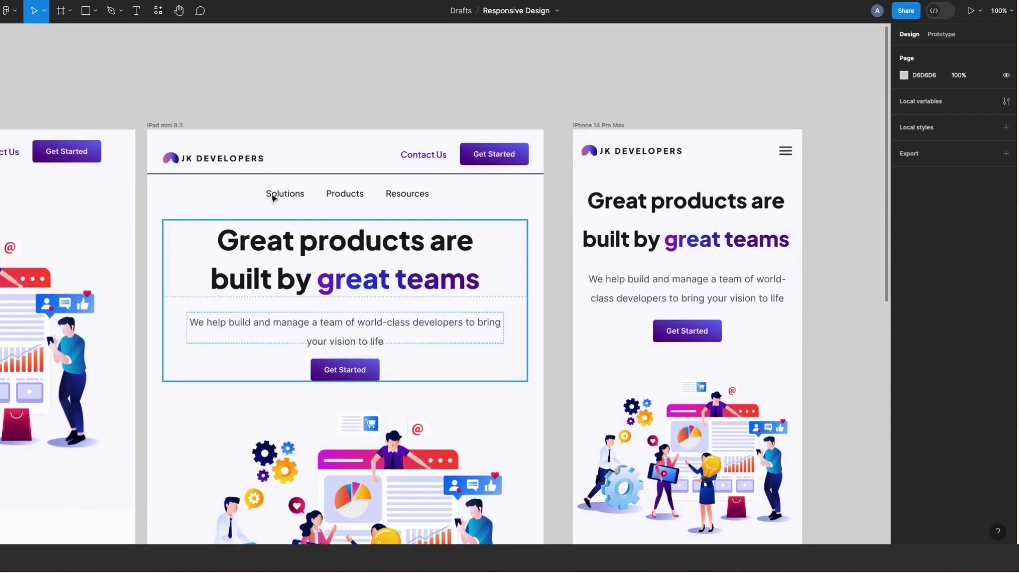
{"action": "scroll", "coordinate": [618, 429], "scroll_direction": "down", "scroll_amount": 4}
{"action": "scroll", "coordinate": [618, 428], "scroll_direction": "right", "scroll_amount": 2}
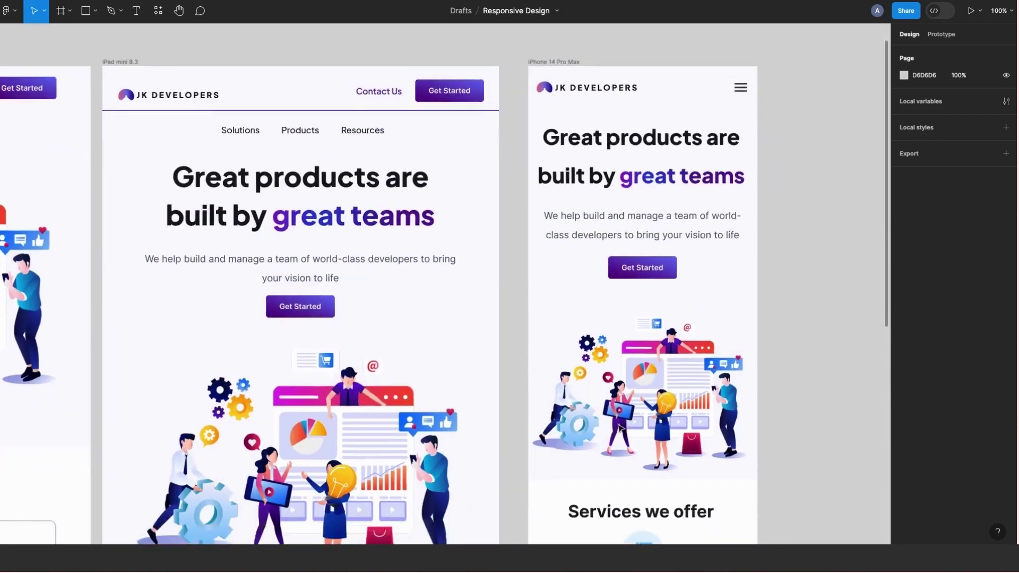
{"action": "scroll", "coordinate": [620, 429], "scroll_direction": "down", "scroll_amount": 1}
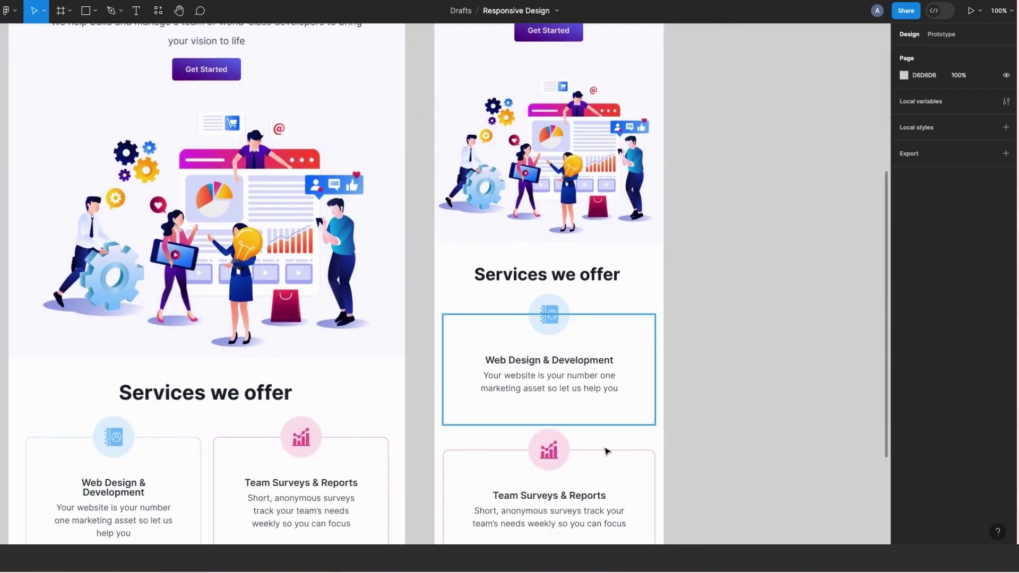
{"action": "scroll", "coordinate": [607, 451], "scroll_direction": "down", "scroll_amount": 1}
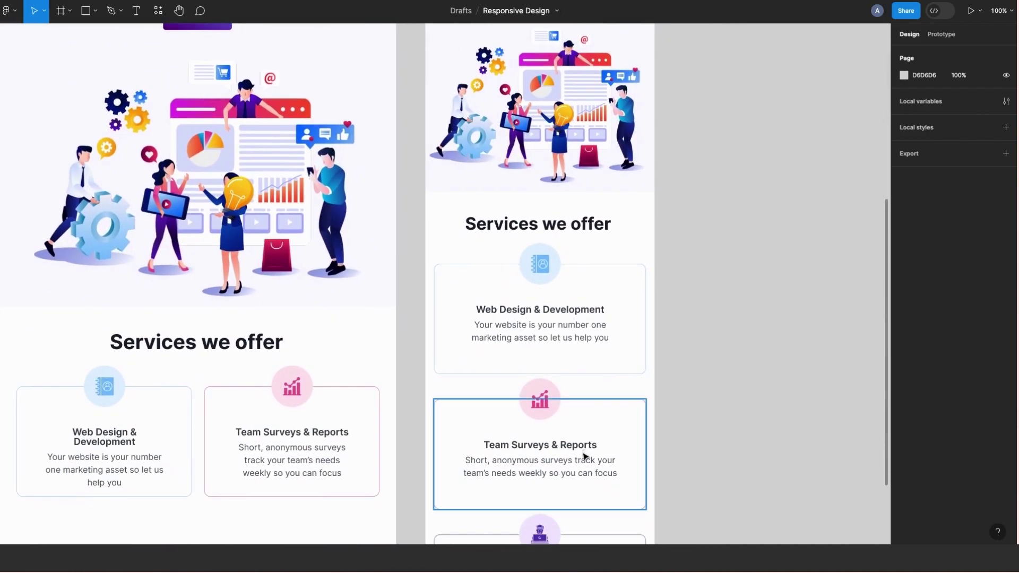
{"action": "scroll", "coordinate": [585, 456], "scroll_direction": "down", "scroll_amount": 1}
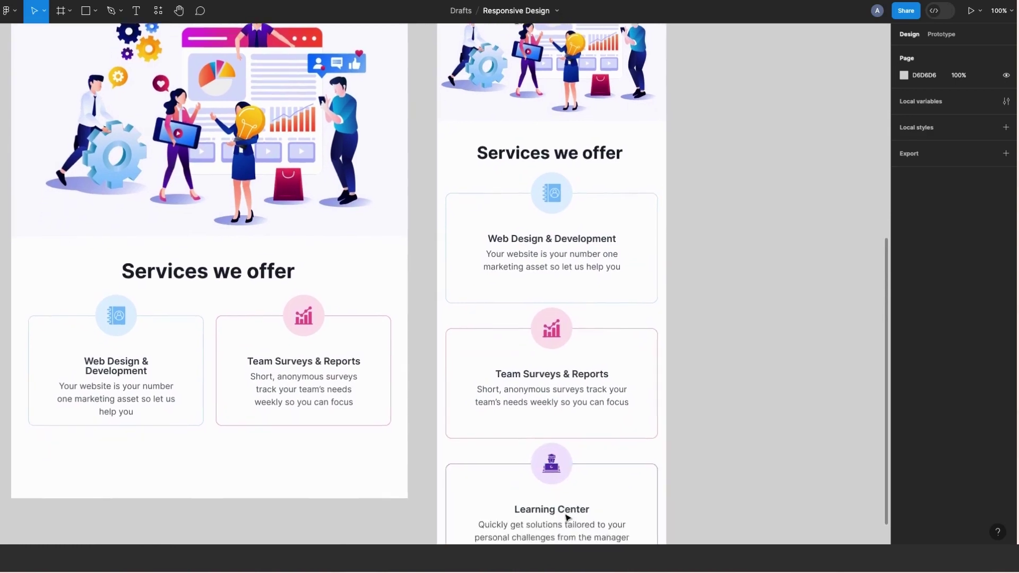